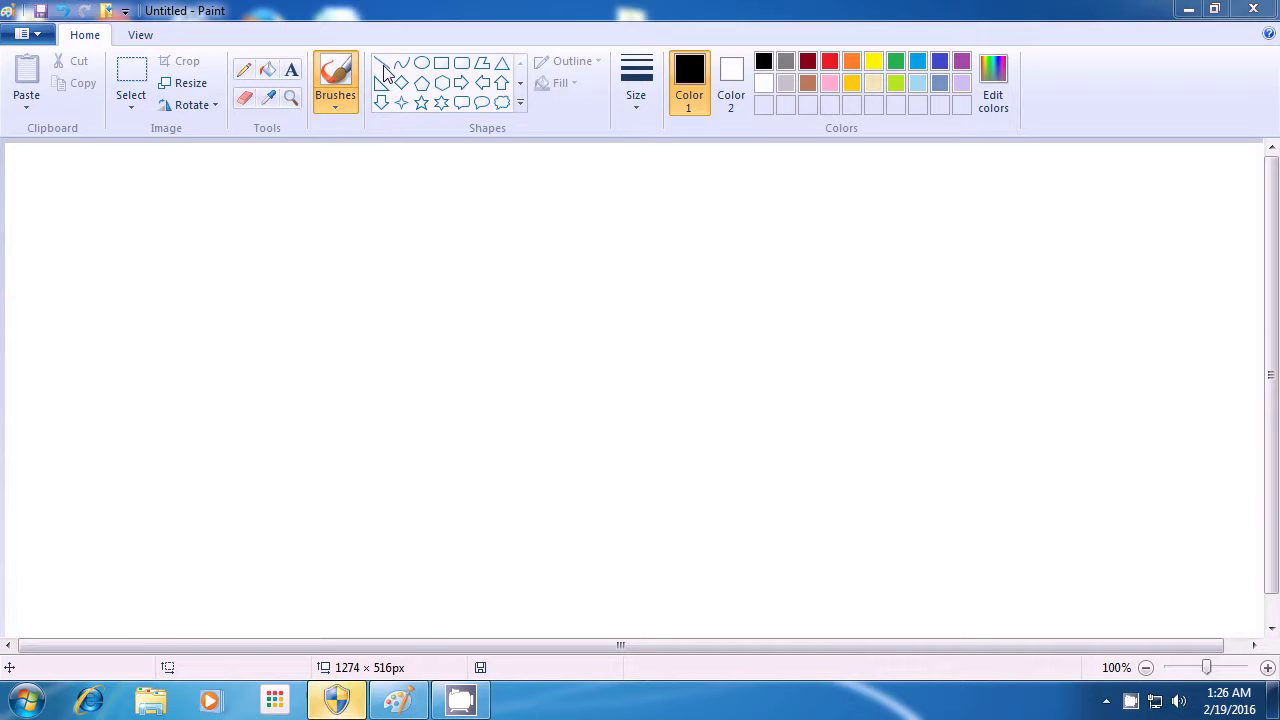
Draw a thick black triangle about 298 px wide and 243 px high near the canvas centre using three joined straight lines.
click(384, 68)
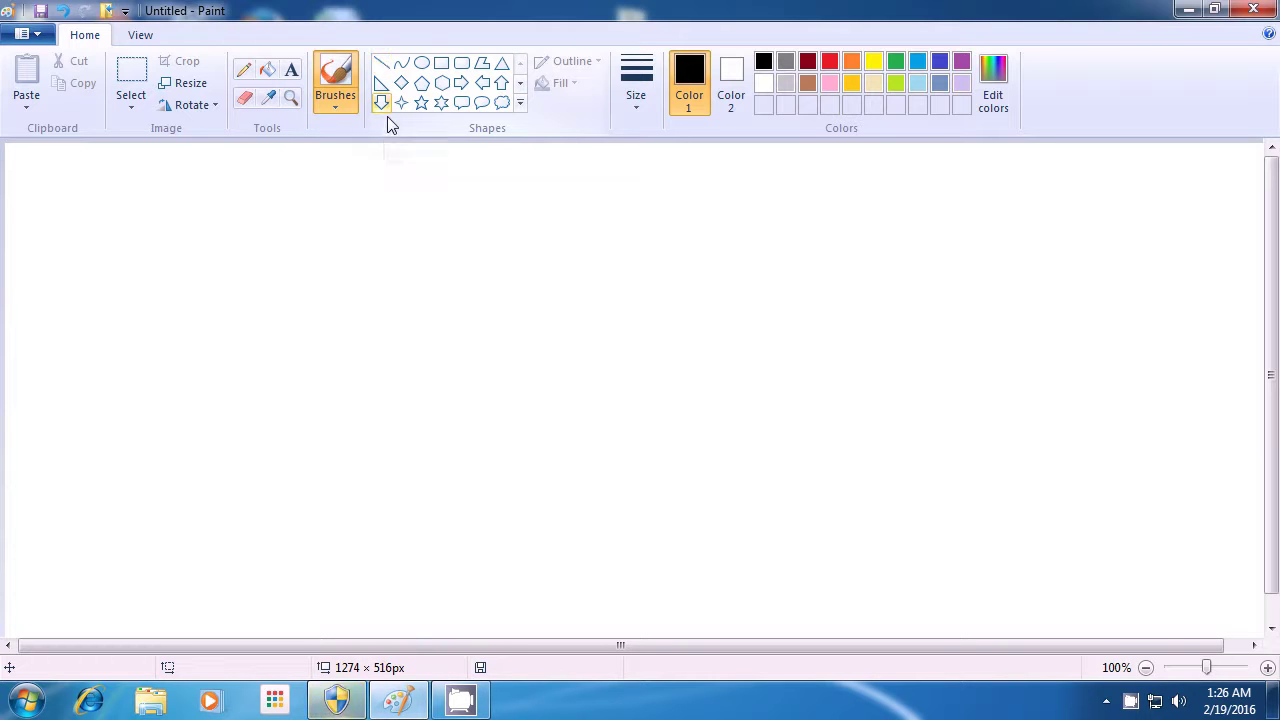
click(381, 64)
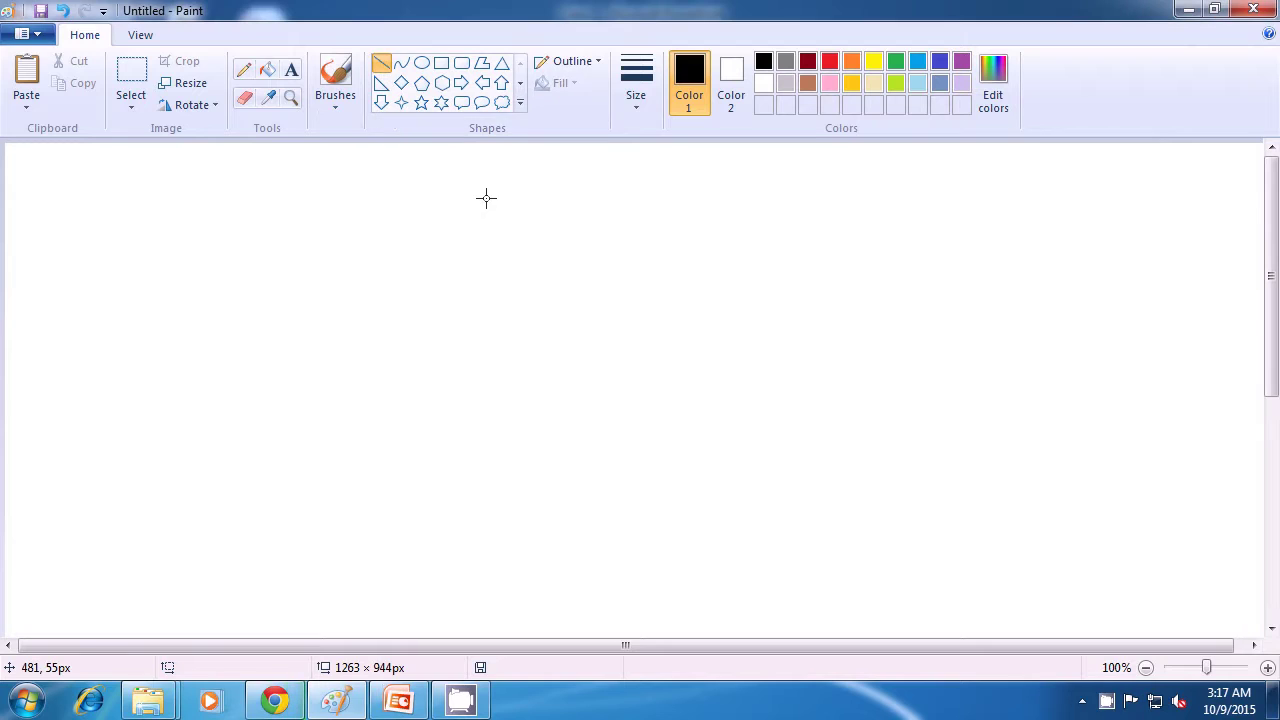
drag(517, 197, 382, 440)
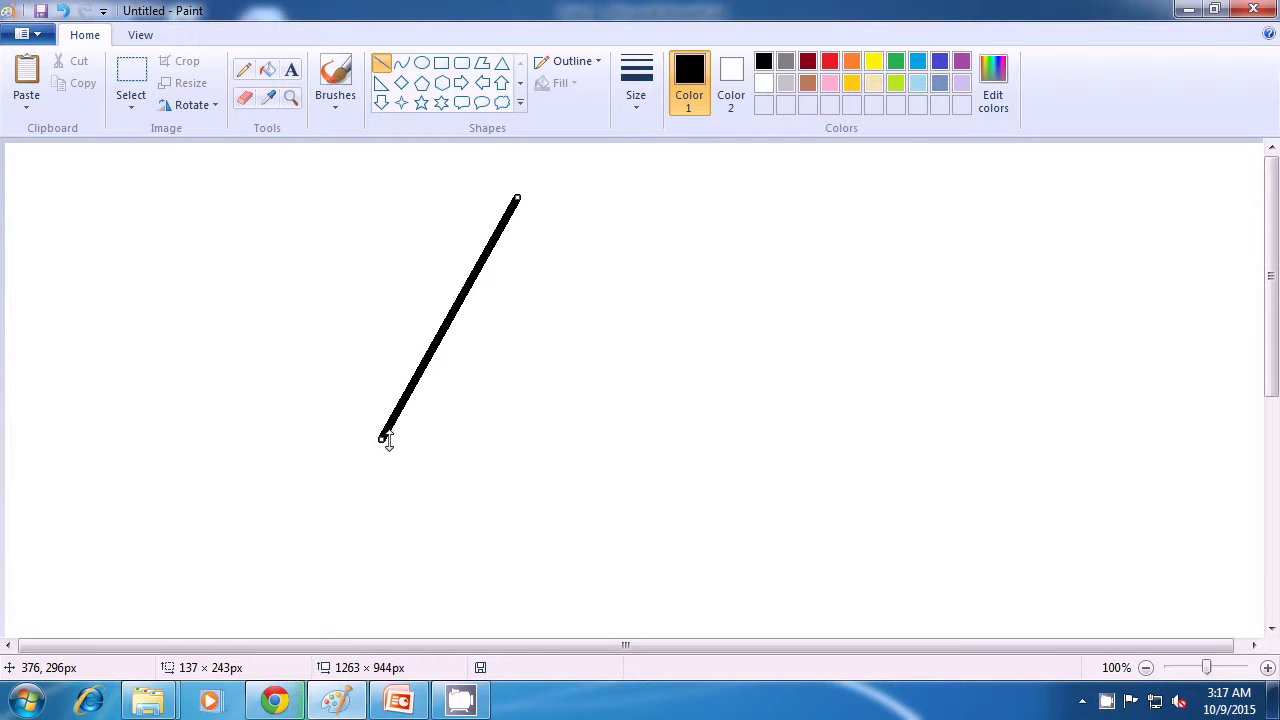
click(513, 427)
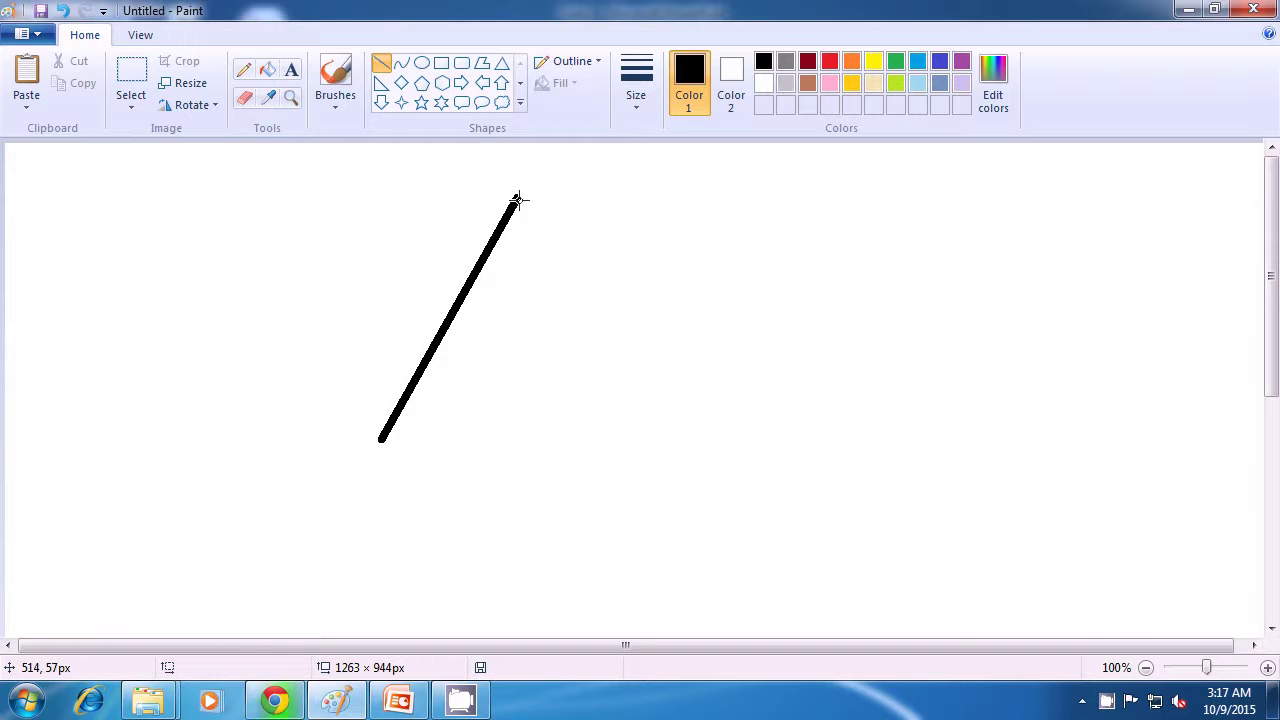
drag(517, 197, 679, 430)
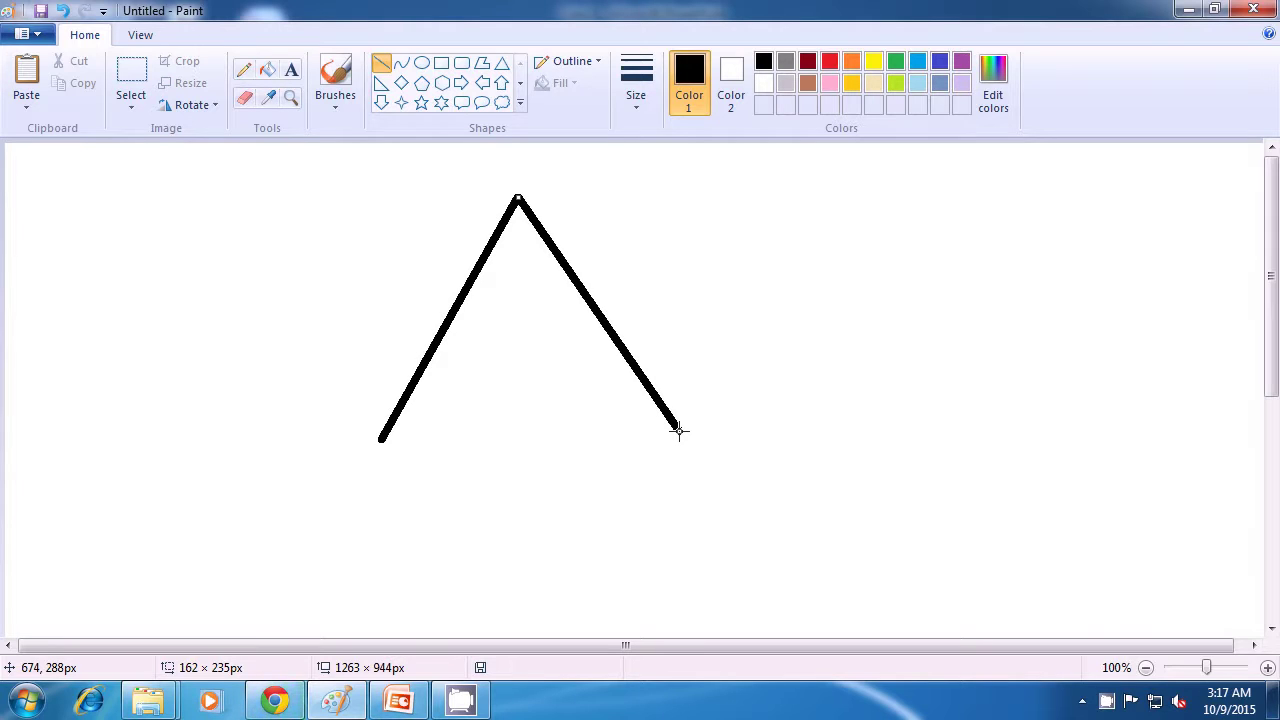
click(789, 437)
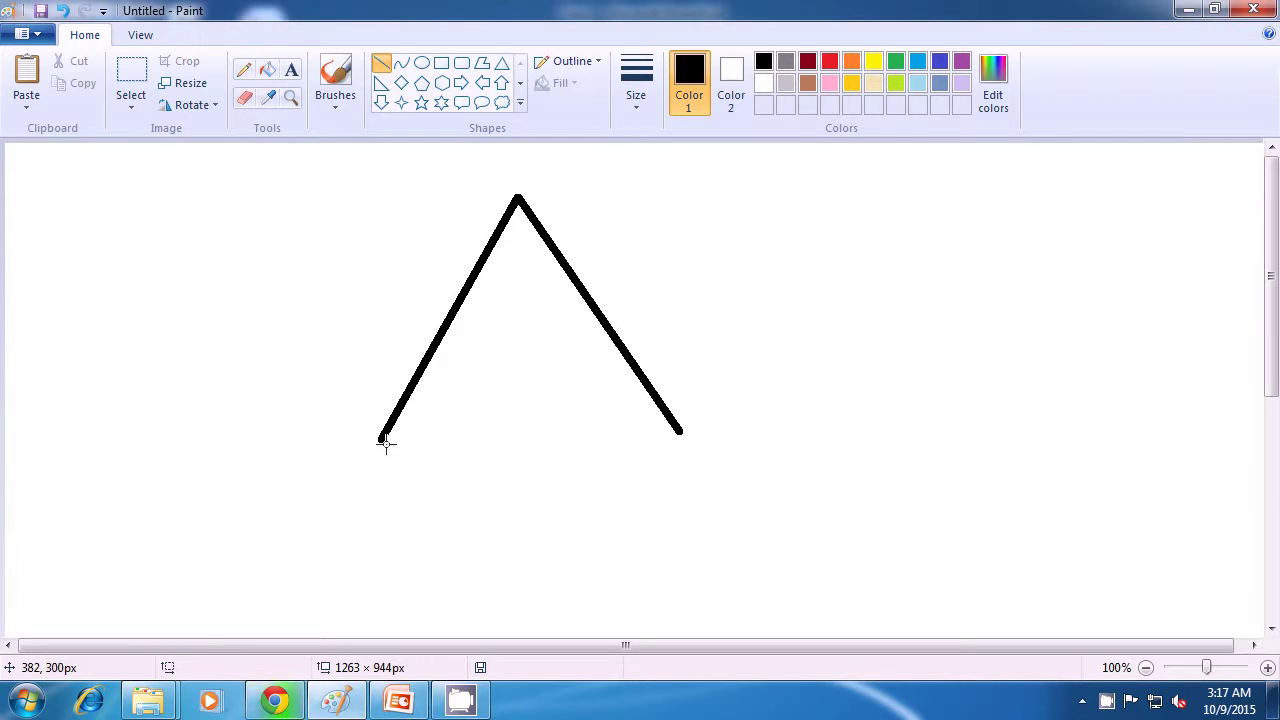
drag(381, 440, 679, 433)
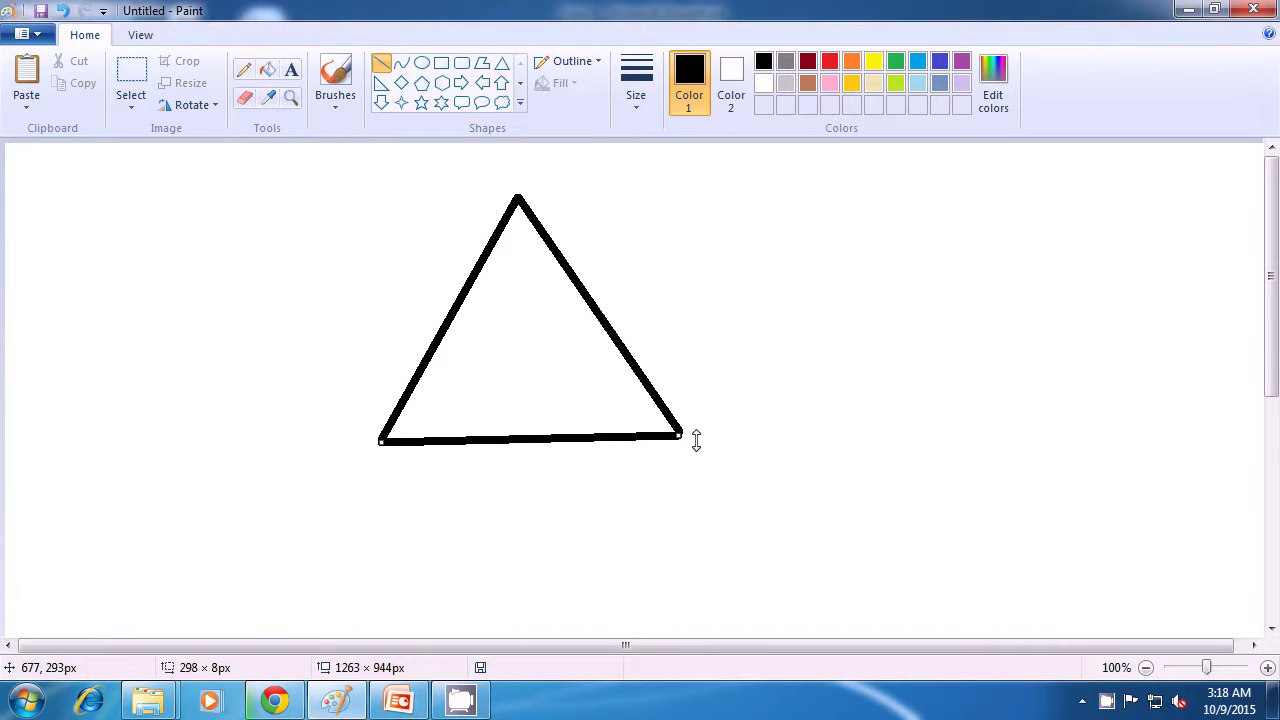
click(836, 461)
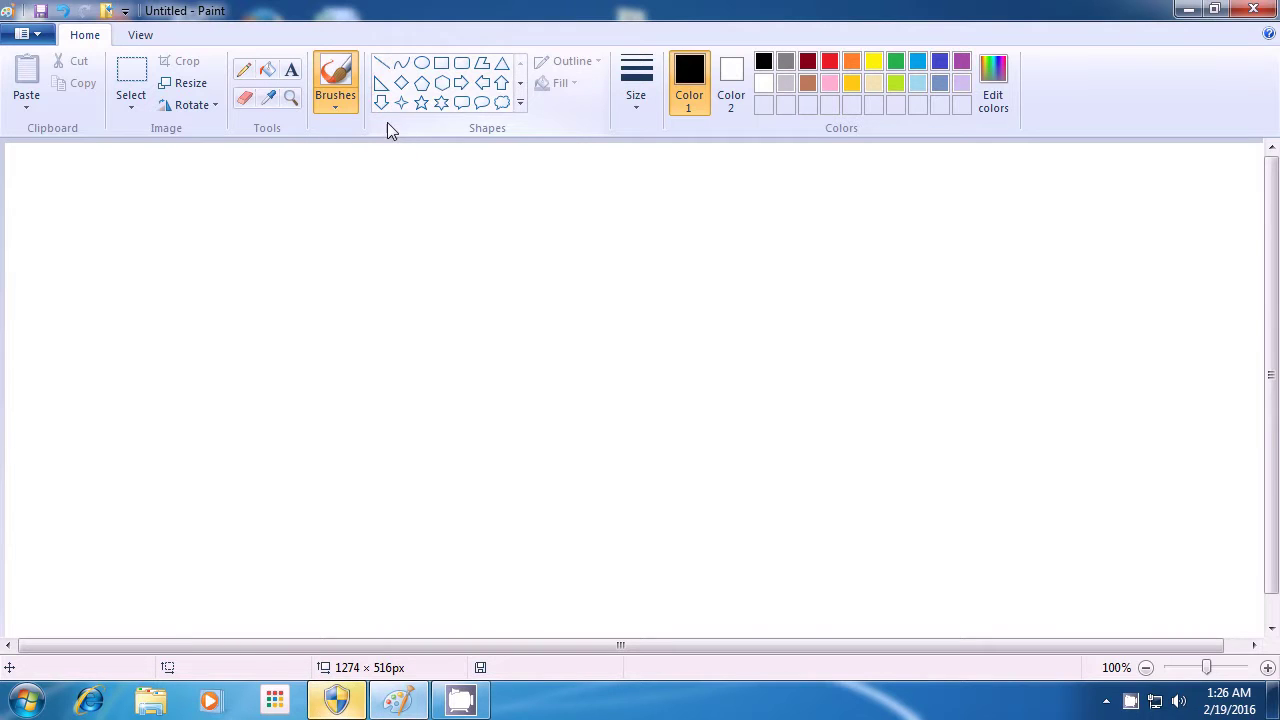
Draw a long dark red triangle from three joined straight lines, with a short side of about 89 × 169 px and its tip pointing right.
click(381, 63)
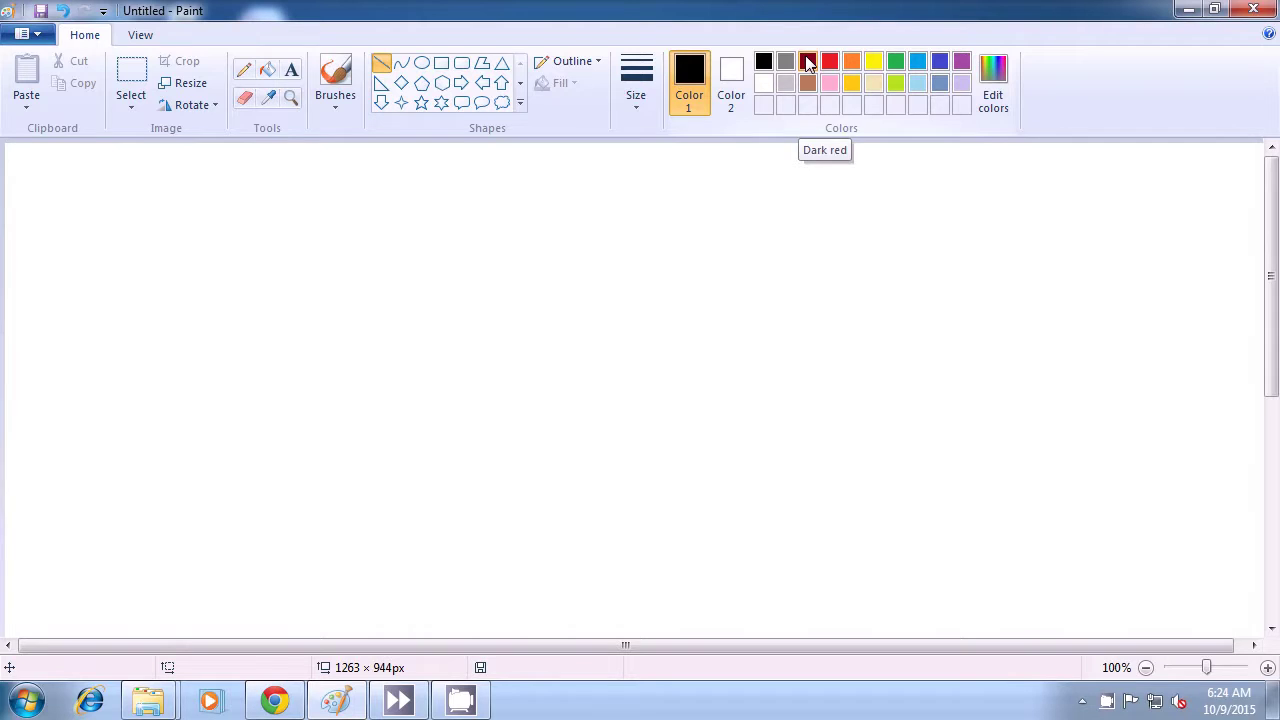
click(808, 63)
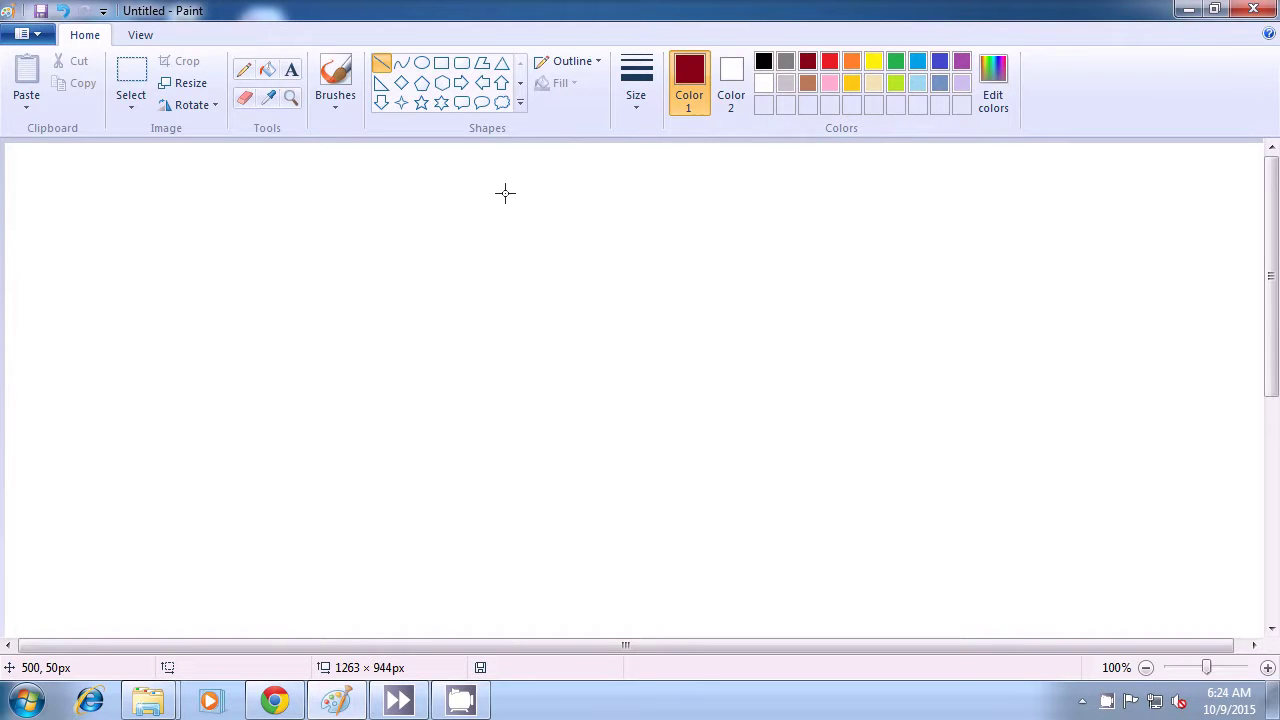
drag(432, 273, 346, 443)
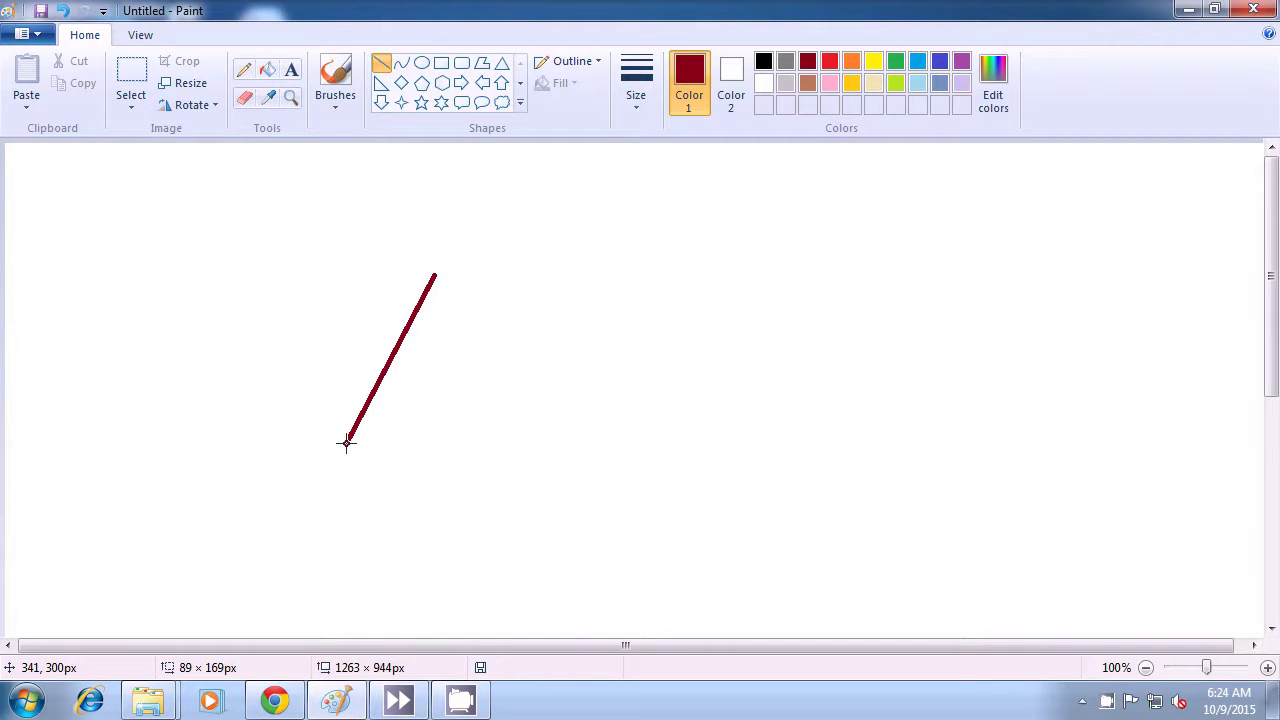
drag(346, 443, 346, 443)
click(270, 418)
drag(434, 273, 772, 364)
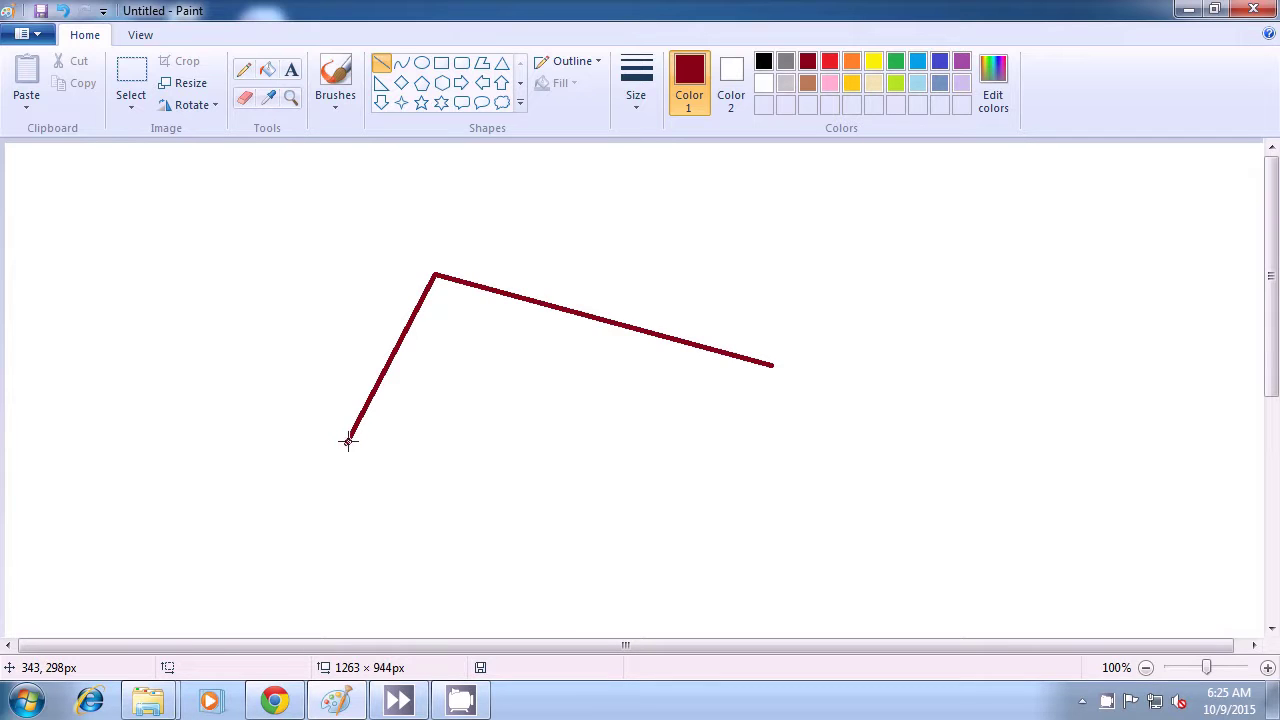
drag(346, 442, 770, 367)
click(898, 375)
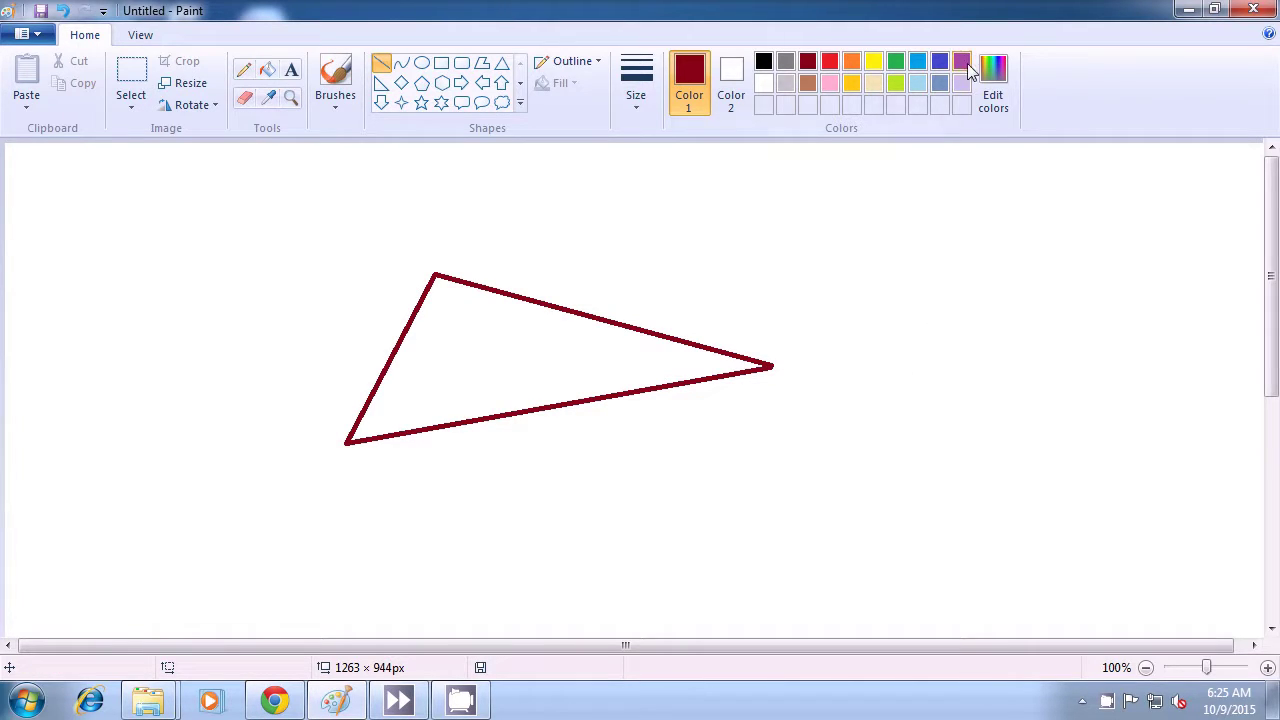
Draw an indigo triangle from three joined straight lines, overlapping the short left side of the dark red triangle.
click(938, 62)
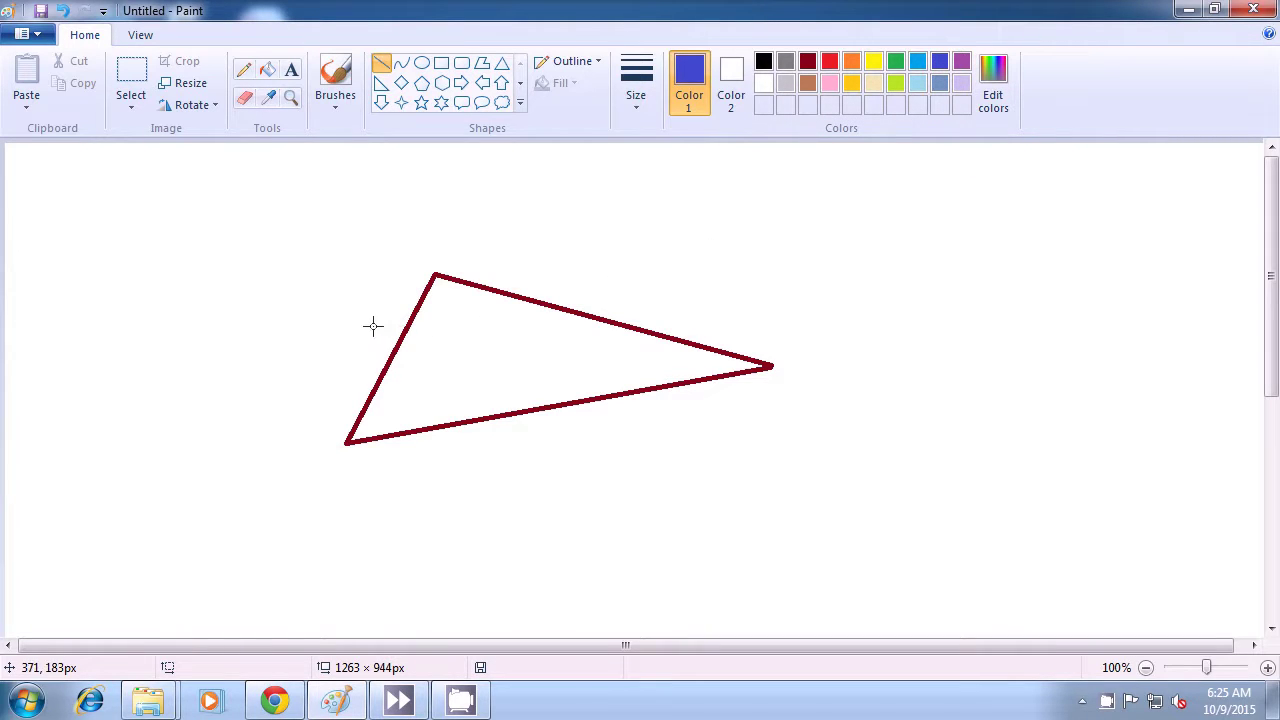
mouse_move(349, 303)
mouse_down()
mouse_move(371, 383)
mouse_move(428, 490)
mouse_up()
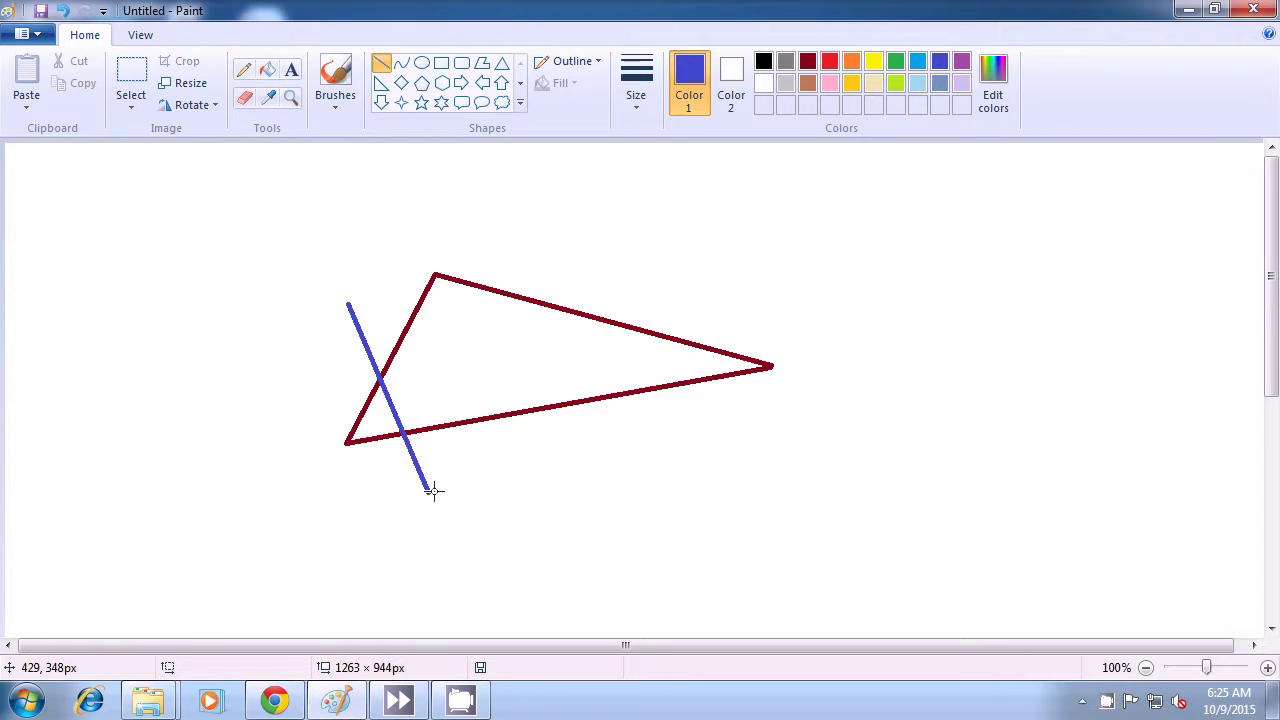
drag(428, 490, 464, 364)
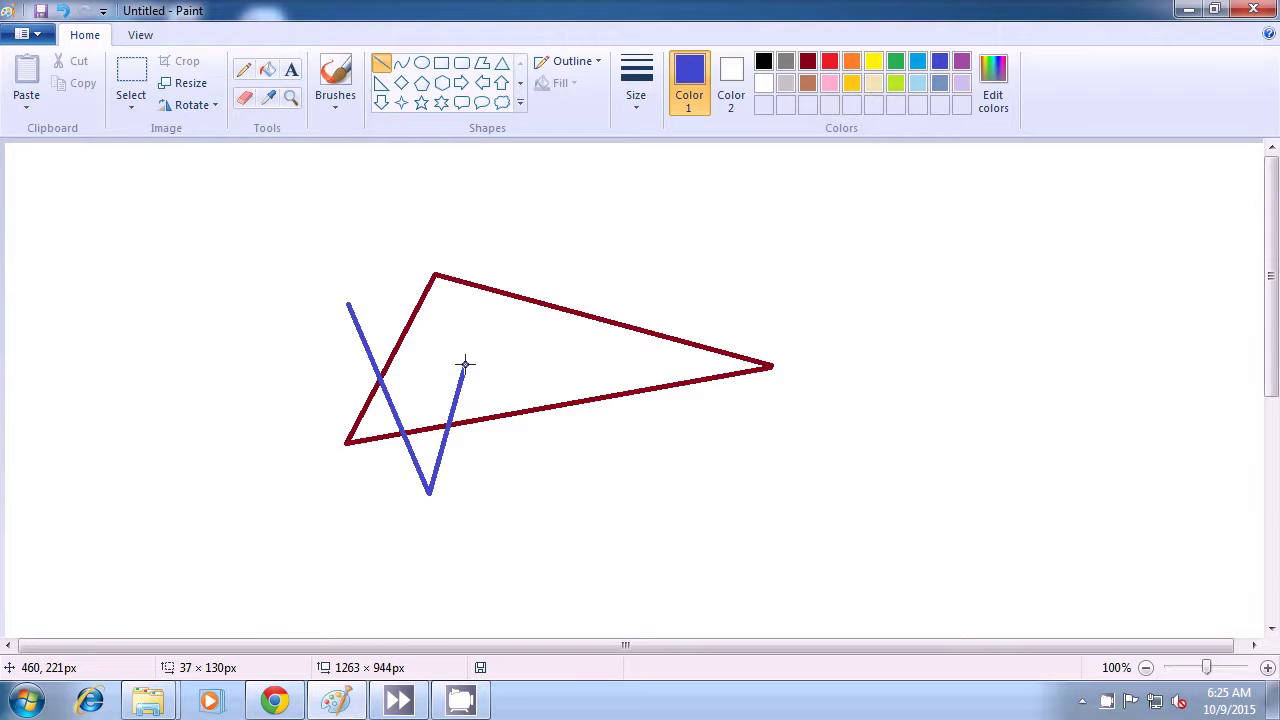
drag(464, 364, 464, 364)
drag(347, 303, 464, 365)
click(620, 447)
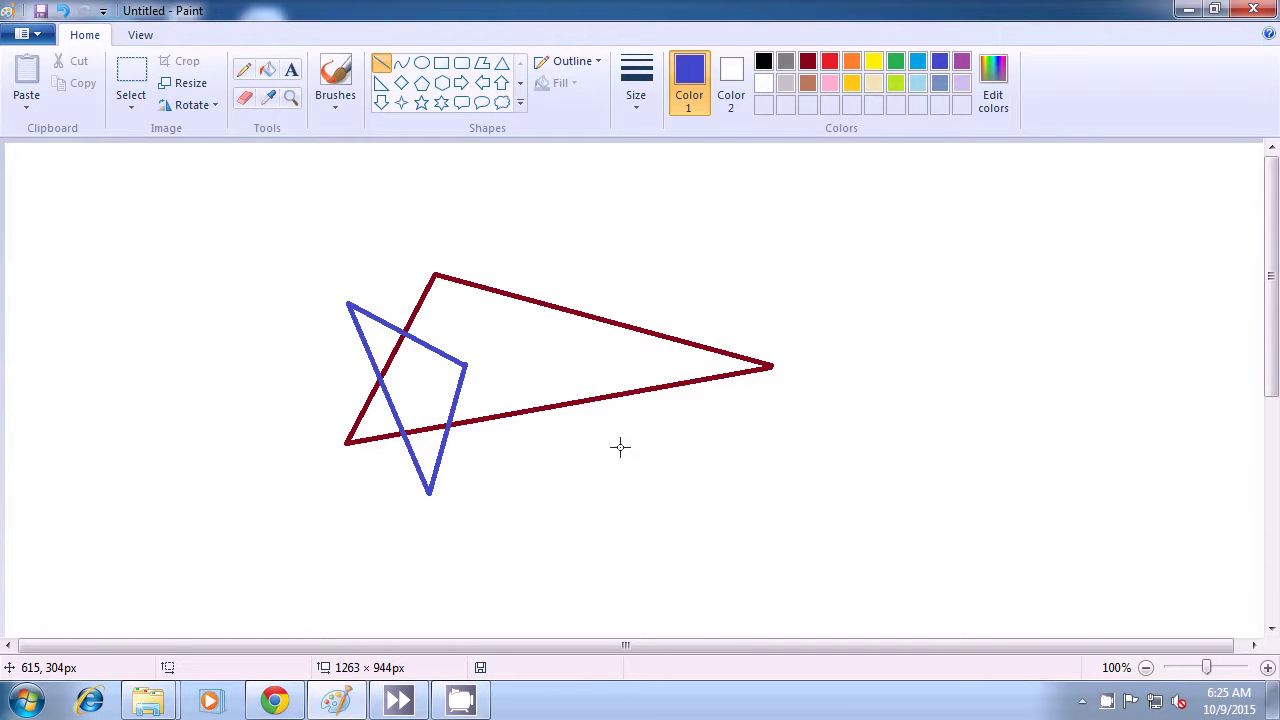
Draw a narrow light turquoise triangle from three lines, running from above the dark red triangle's upper edge down into the indigo triangle.
click(919, 83)
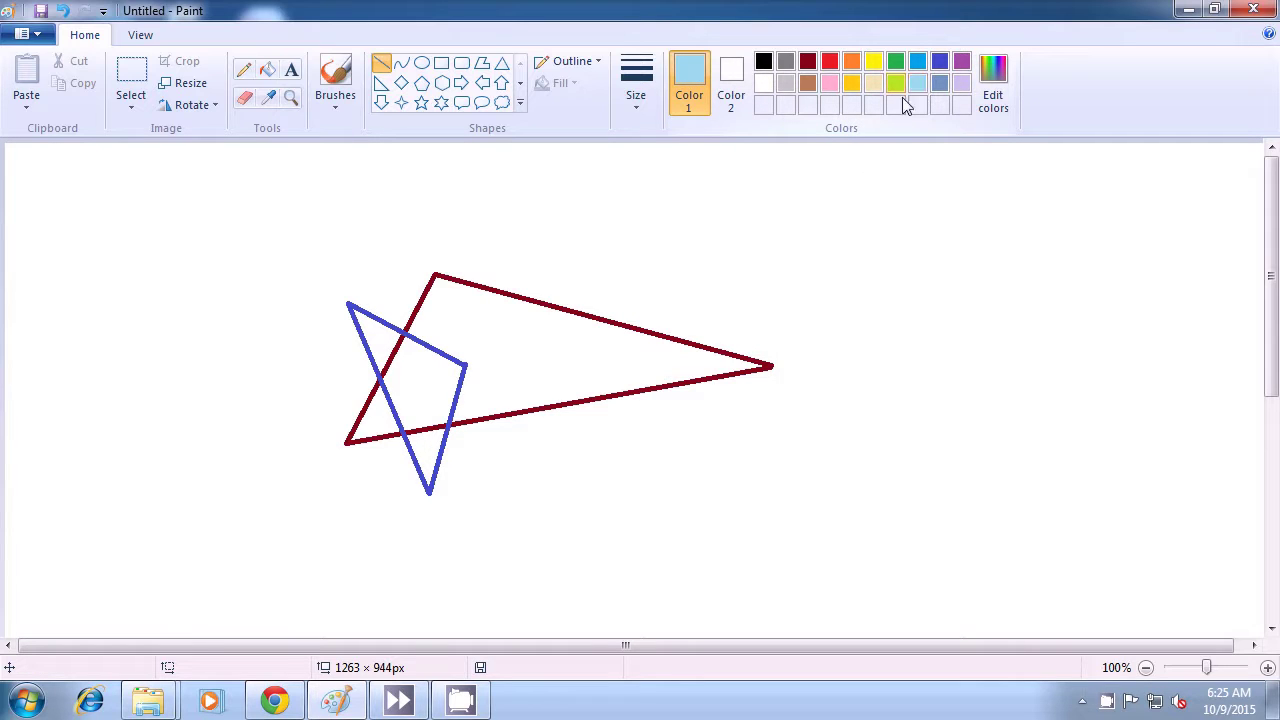
click(563, 223)
drag(563, 223, 598, 258)
click(688, 232)
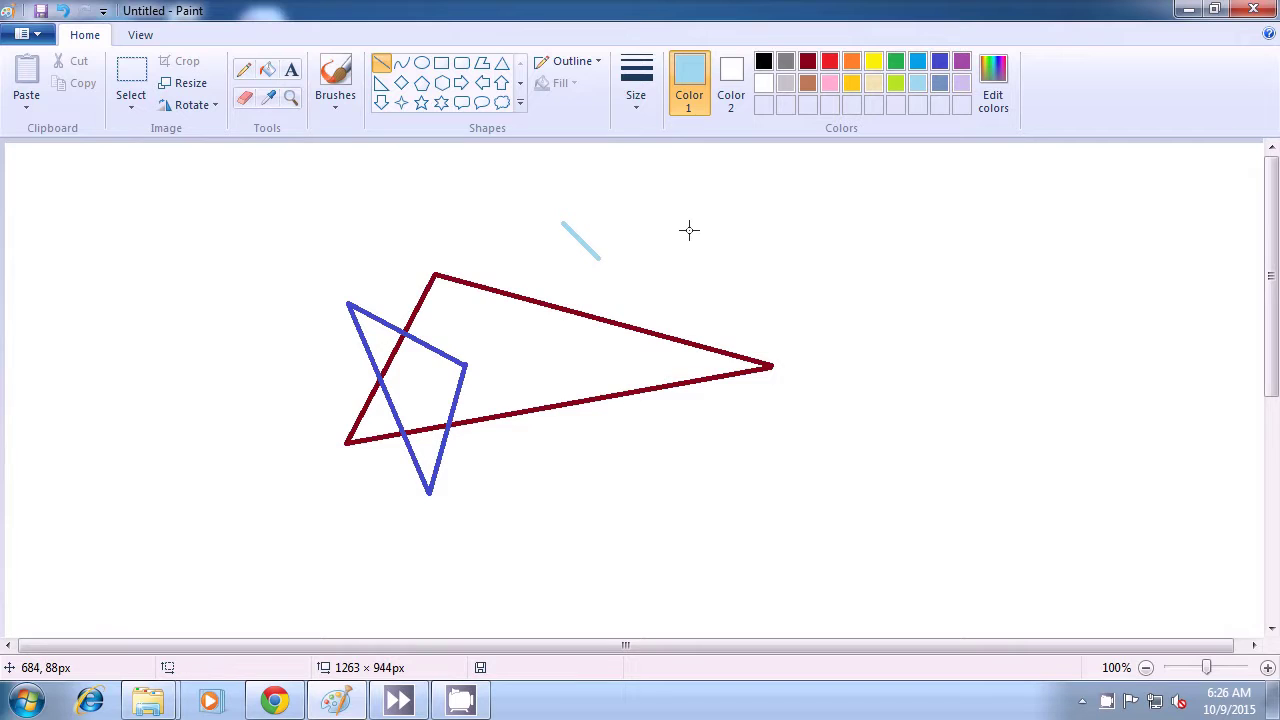
drag(598, 260, 422, 366)
click(452, 222)
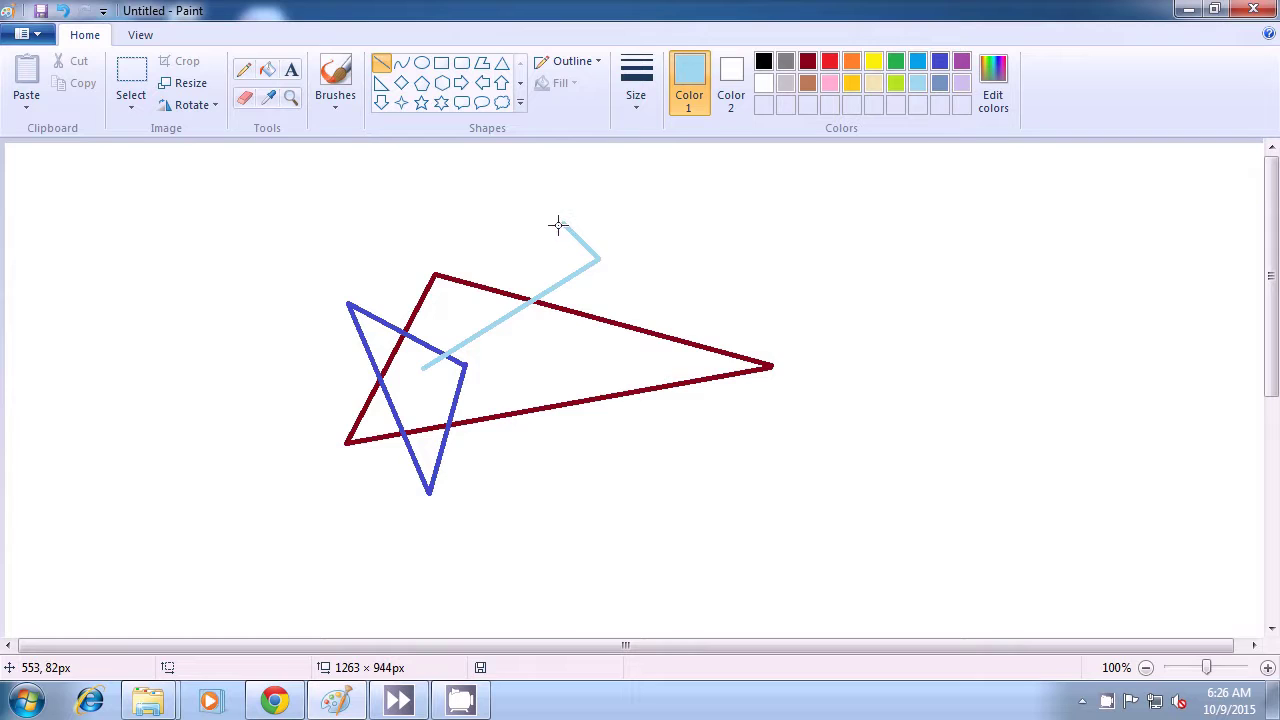
drag(561, 224, 423, 365)
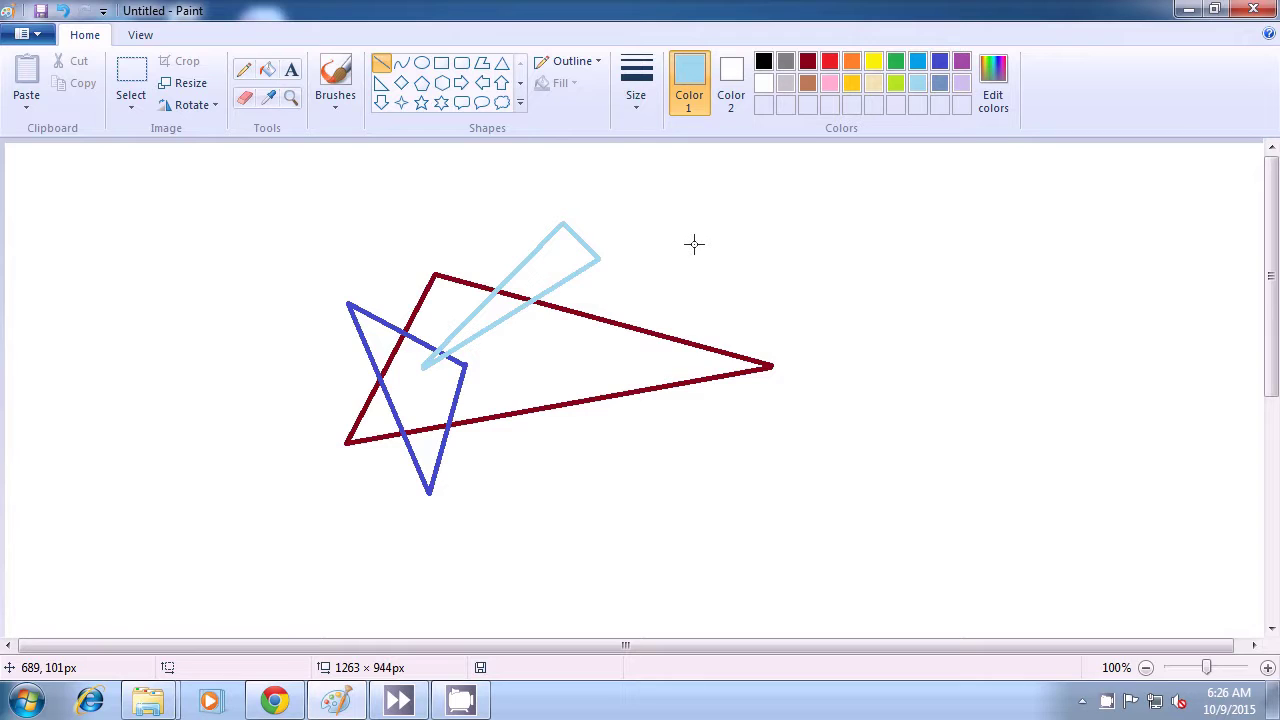
Draw a second indigo triangle with a slanted side of about 80 × 116 px, crossing the dark red triangle's upper edge near its right tip.
click(922, 64)
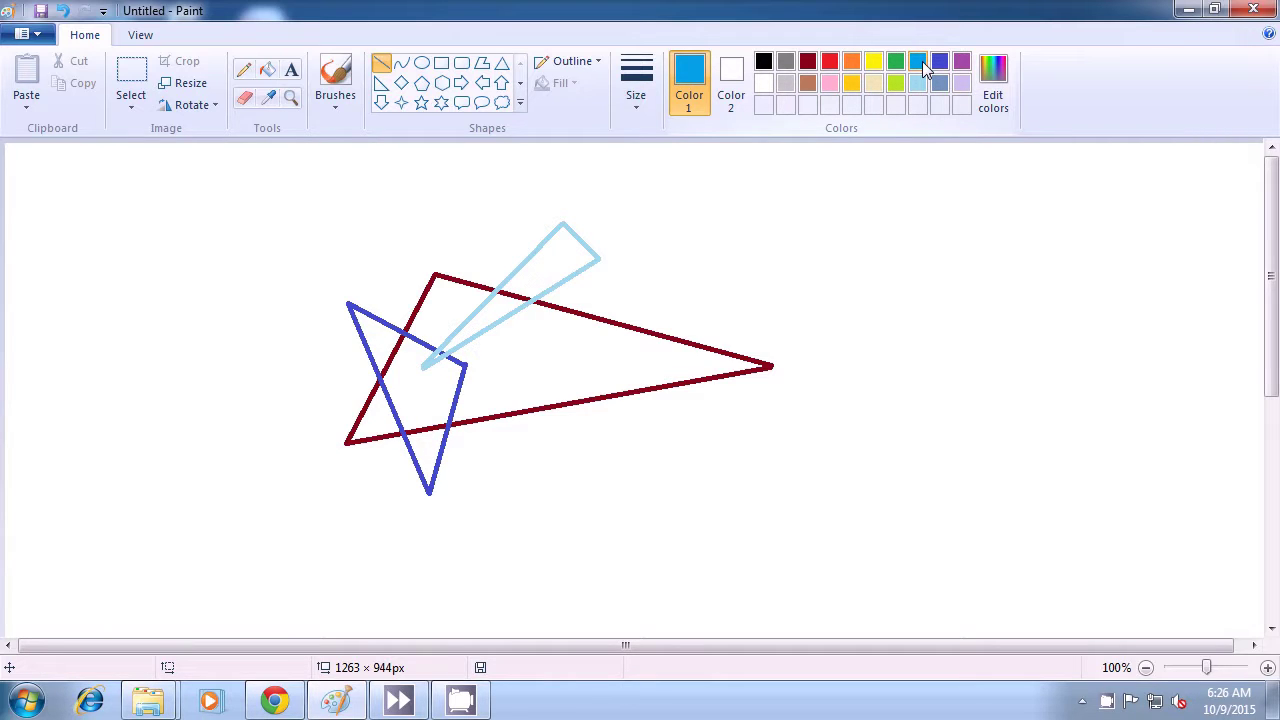
click(960, 64)
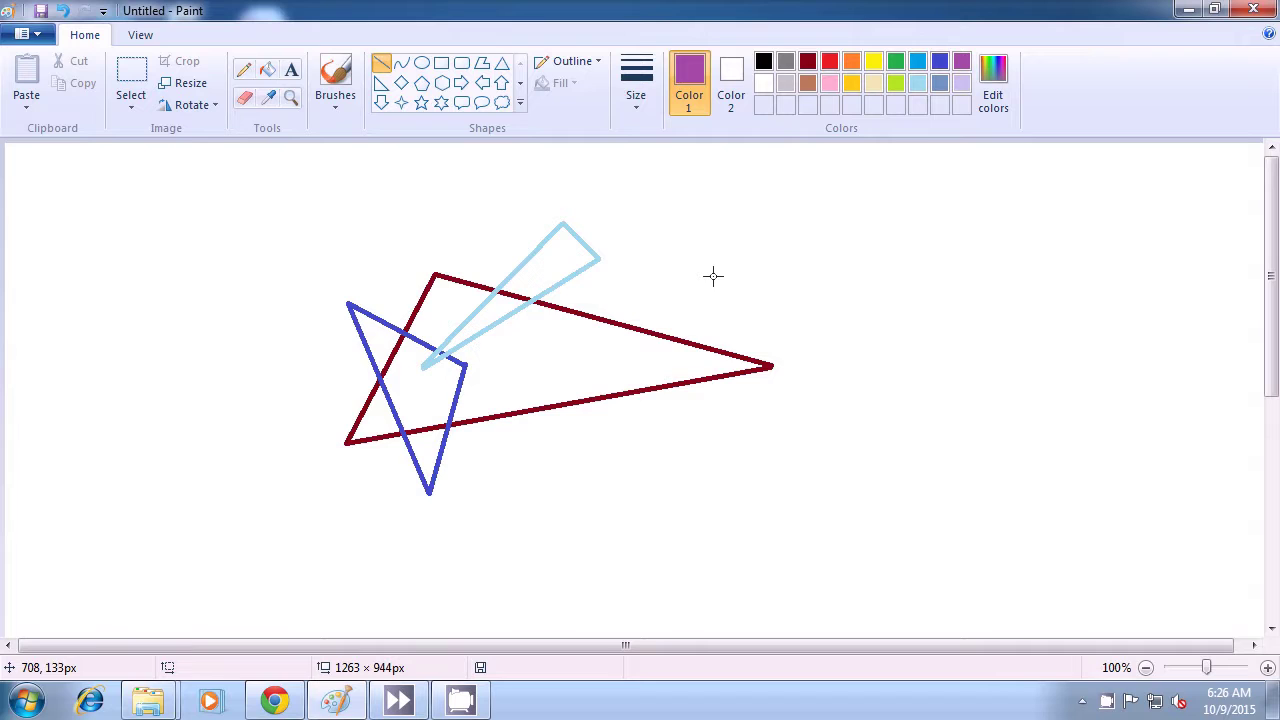
drag(726, 245, 646, 360)
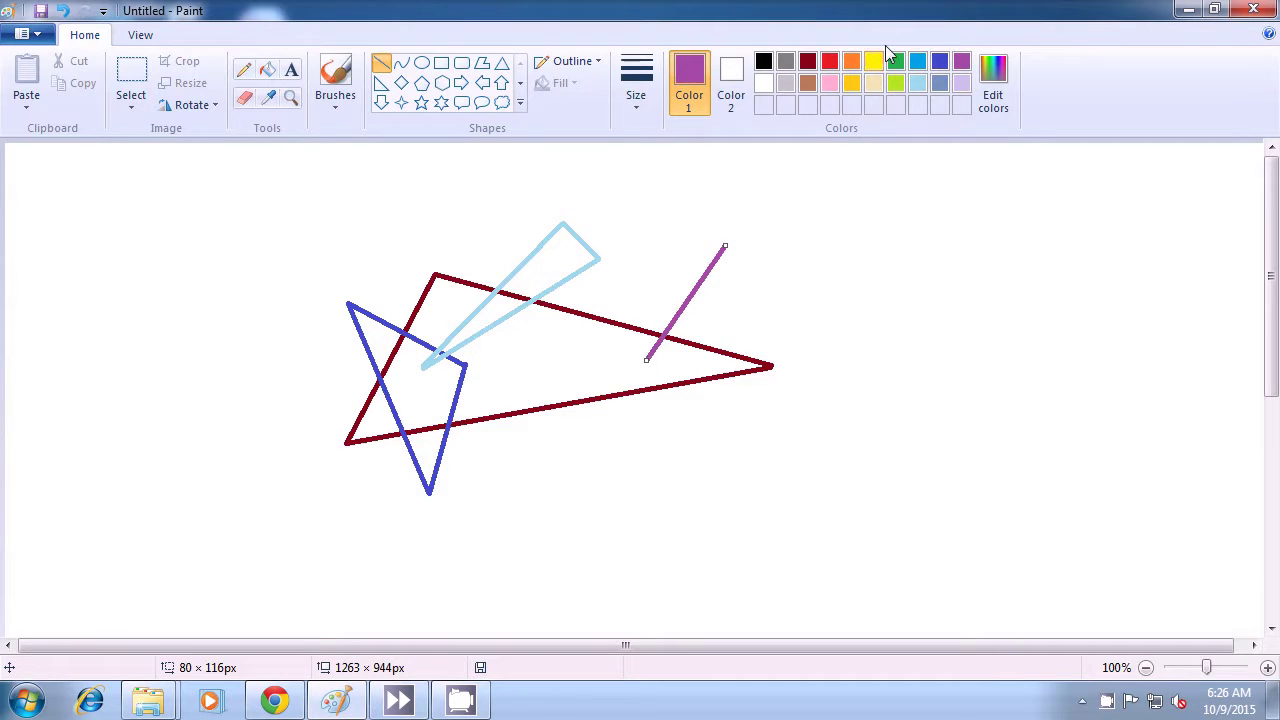
click(940, 62)
click(748, 240)
drag(725, 244, 718, 358)
click(651, 343)
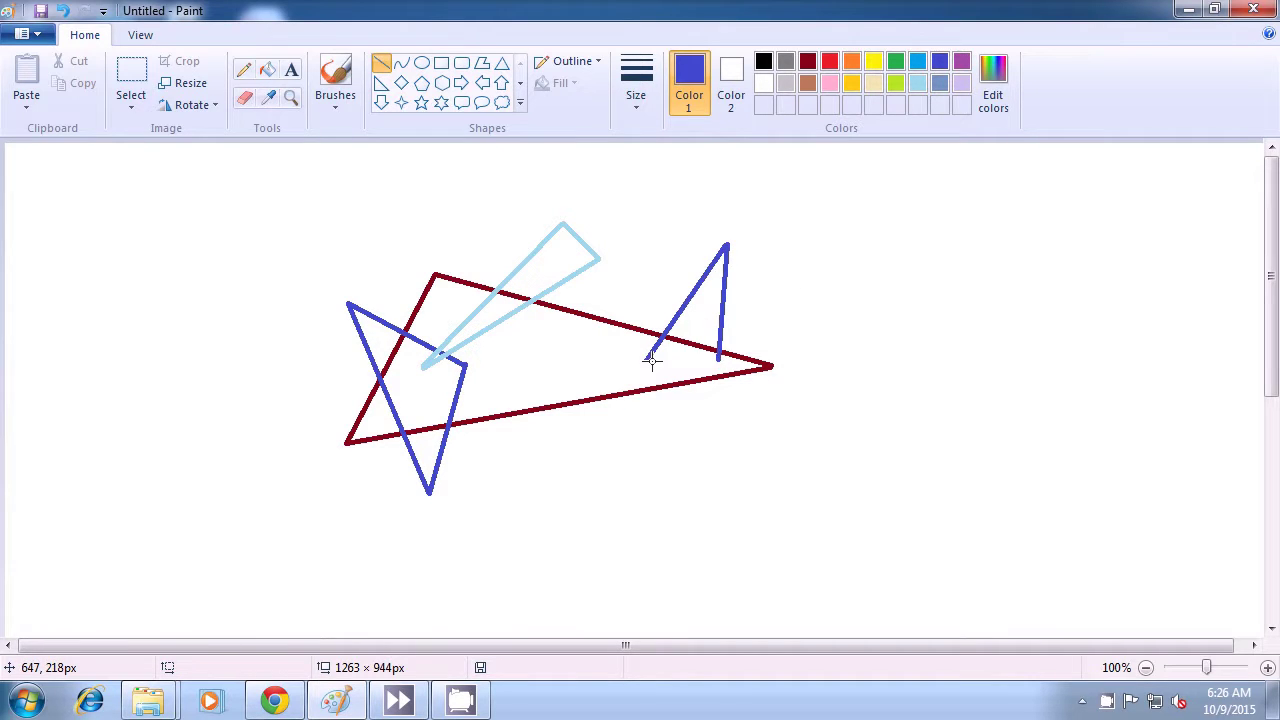
drag(646, 364, 718, 358)
click(862, 283)
Draw a lime triangle from three joined lines across the middle of the dark red triangle's lower edge.
click(899, 84)
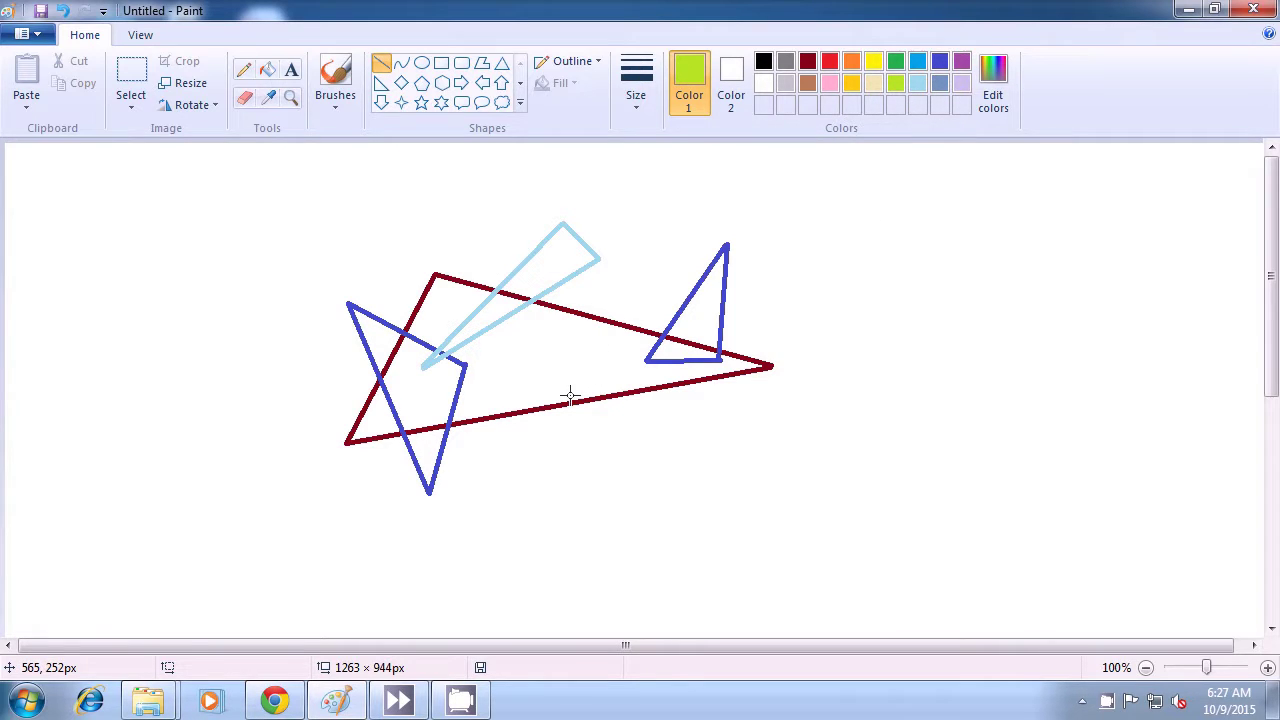
drag(545, 381, 546, 494)
click(615, 490)
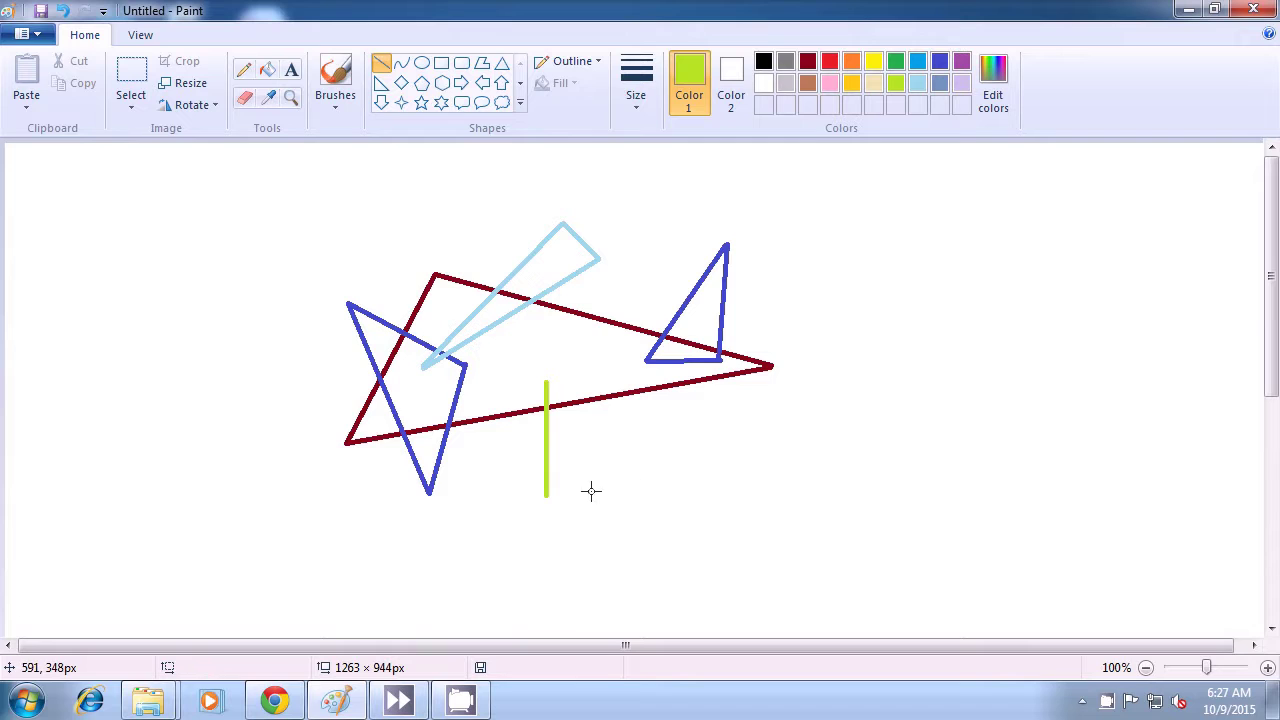
drag(545, 494, 656, 415)
click(740, 410)
drag(659, 414, 546, 381)
click(857, 382)
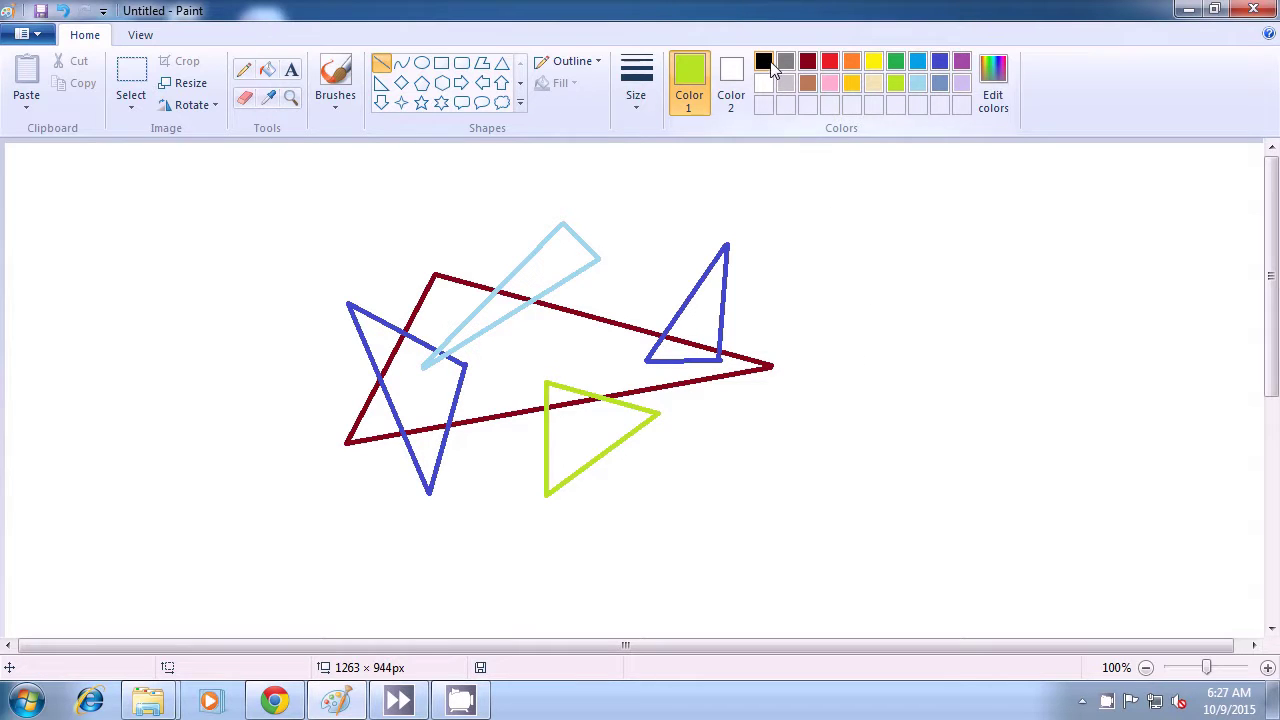
Draw a small black triangle with one side of about 66 × 50 px, overlapping the left side of the lime triangle.
click(764, 64)
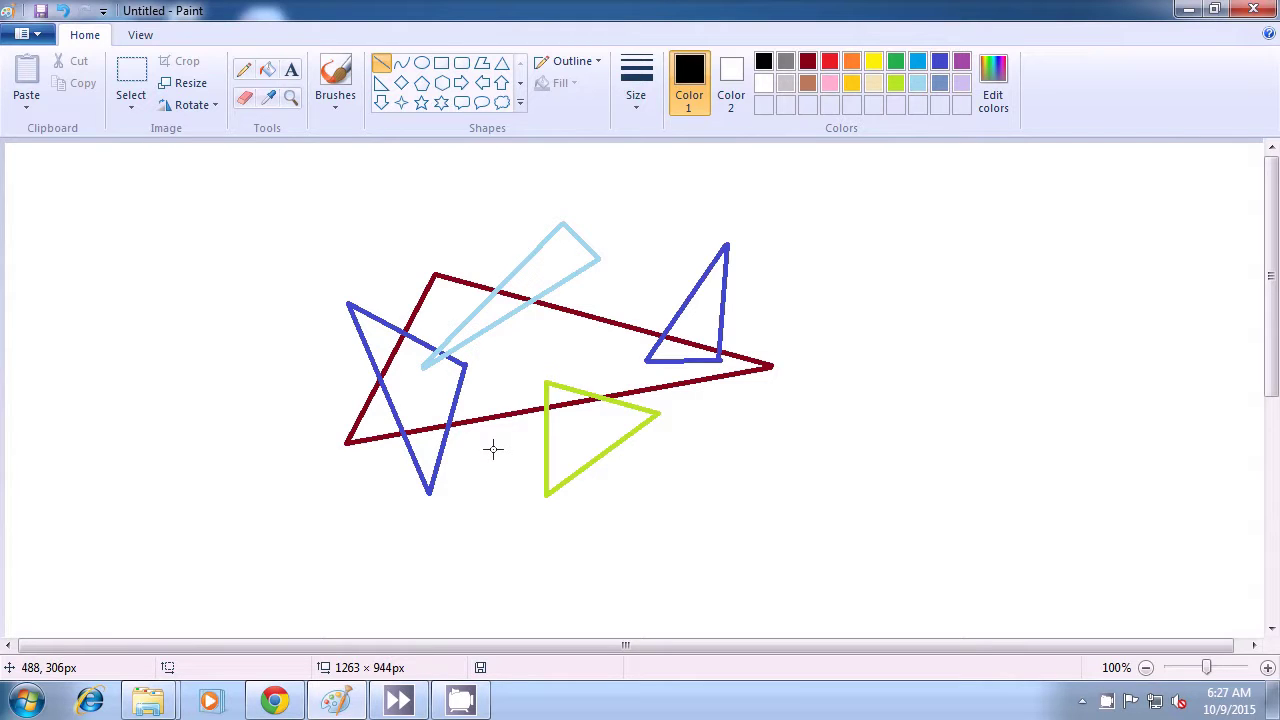
drag(484, 443, 565, 450)
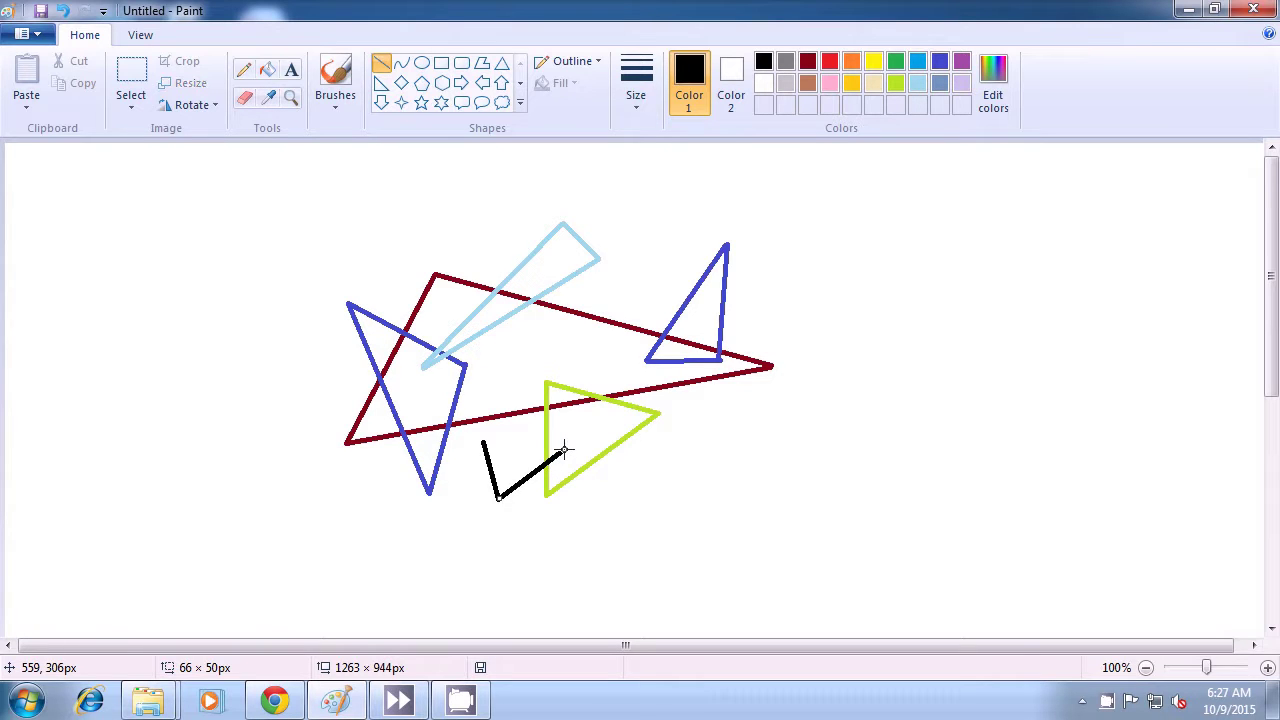
click(646, 454)
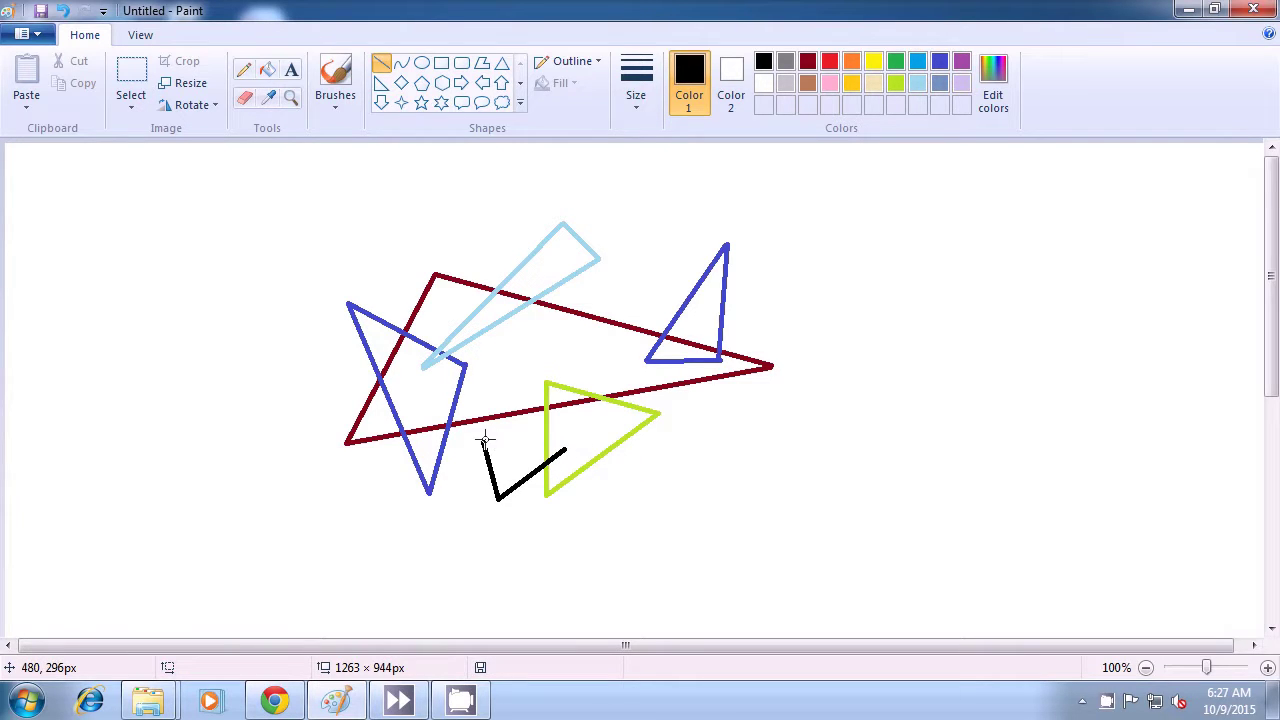
drag(484, 440, 562, 448)
click(708, 454)
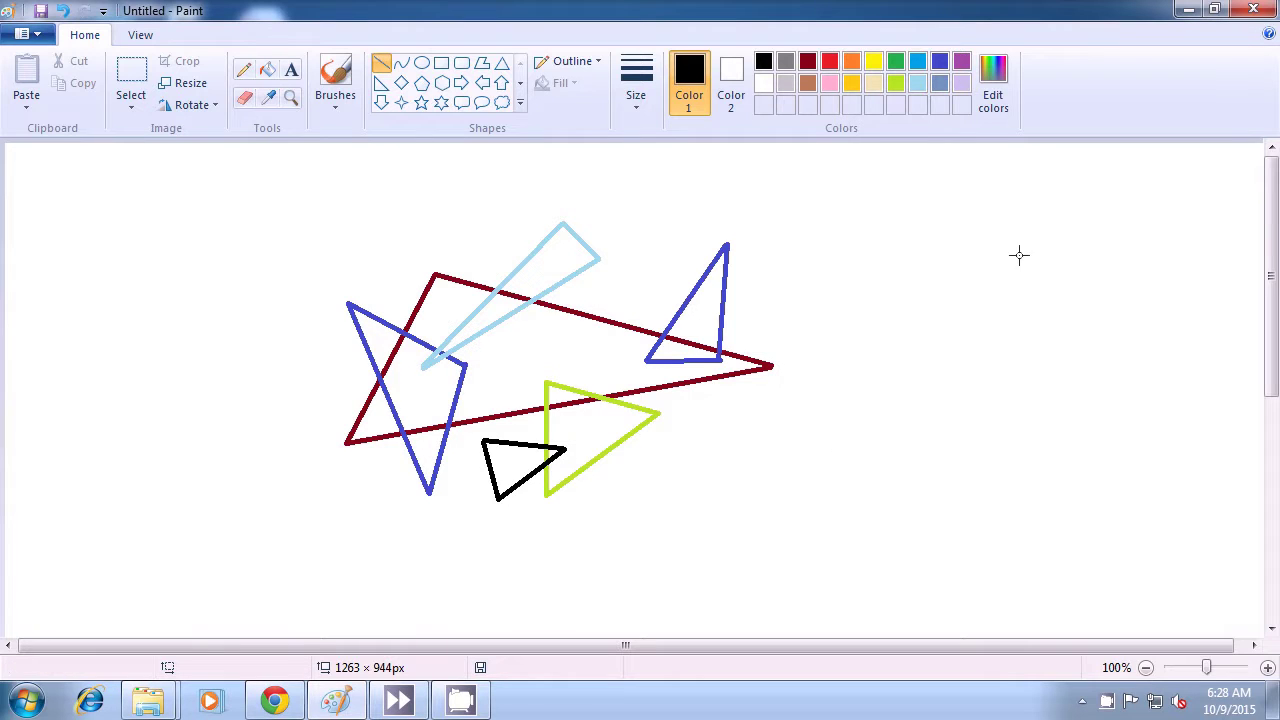
Draw a small green triangle from three lines, with one side about 23 × 24 px, overlapping the upper end of the light turquoise triangle.
click(895, 63)
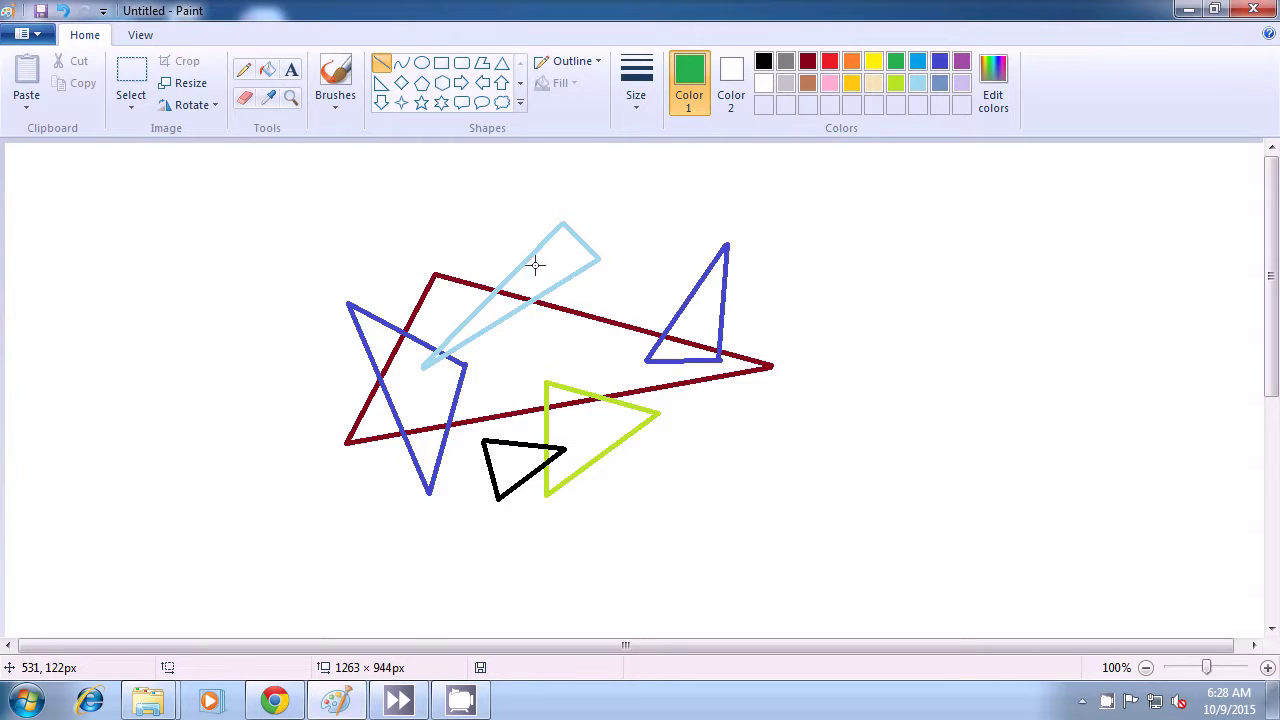
drag(535, 265, 557, 243)
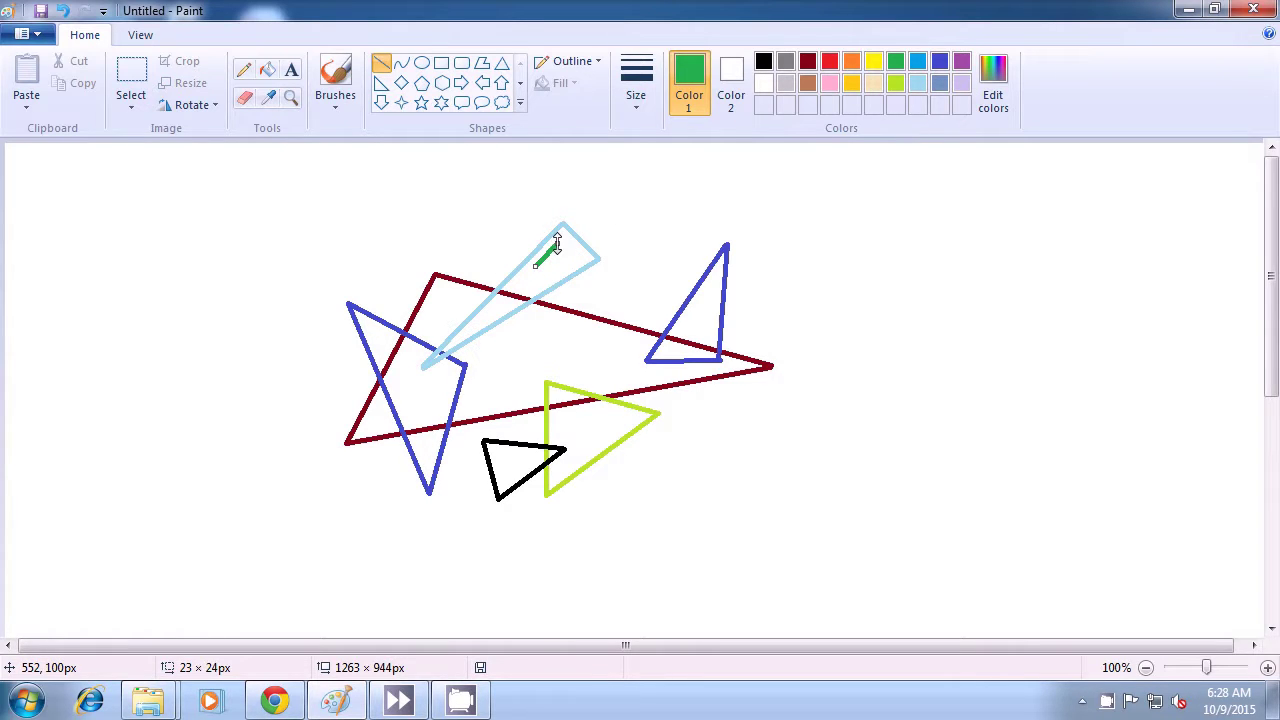
click(619, 221)
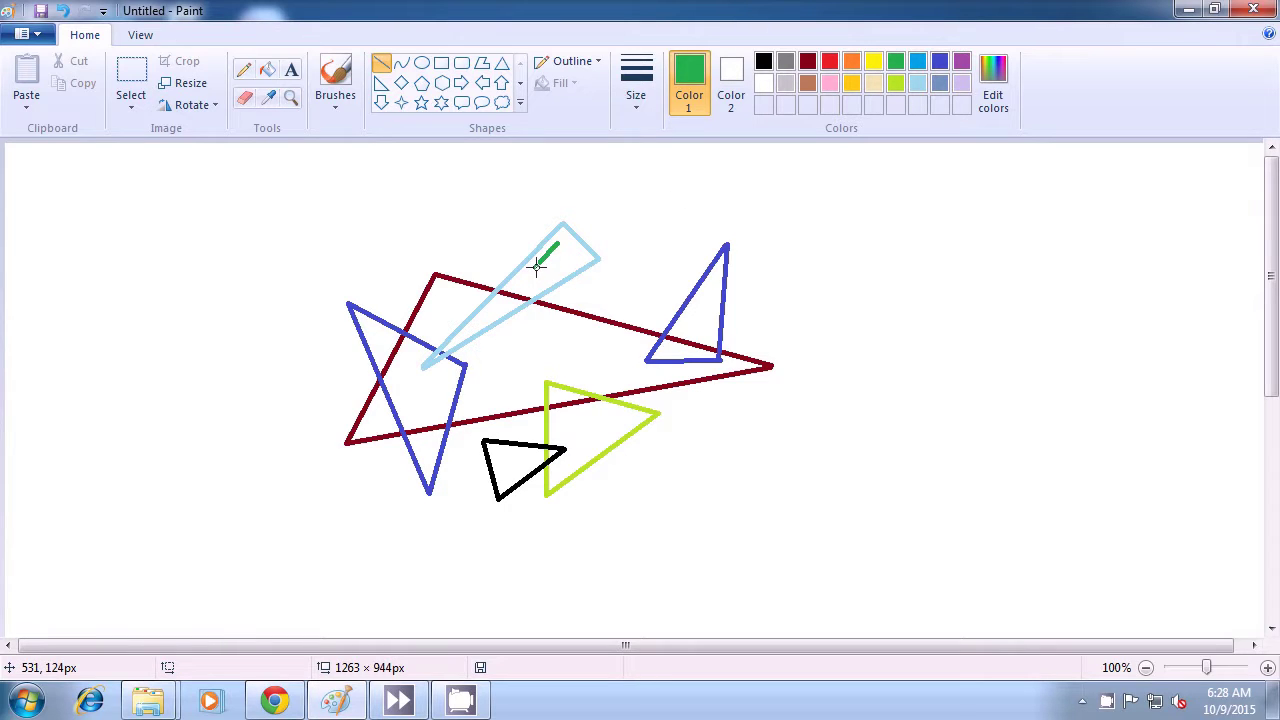
drag(536, 265, 486, 221)
click(713, 220)
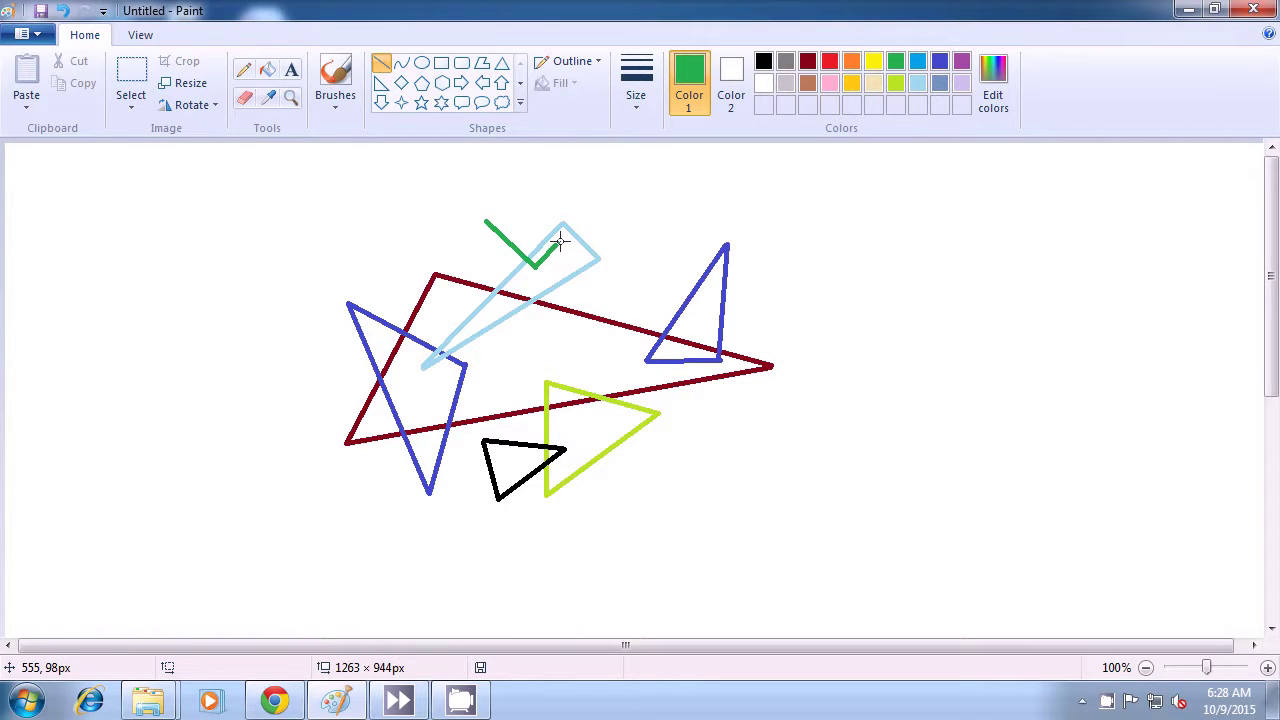
drag(557, 241, 485, 220)
click(735, 223)
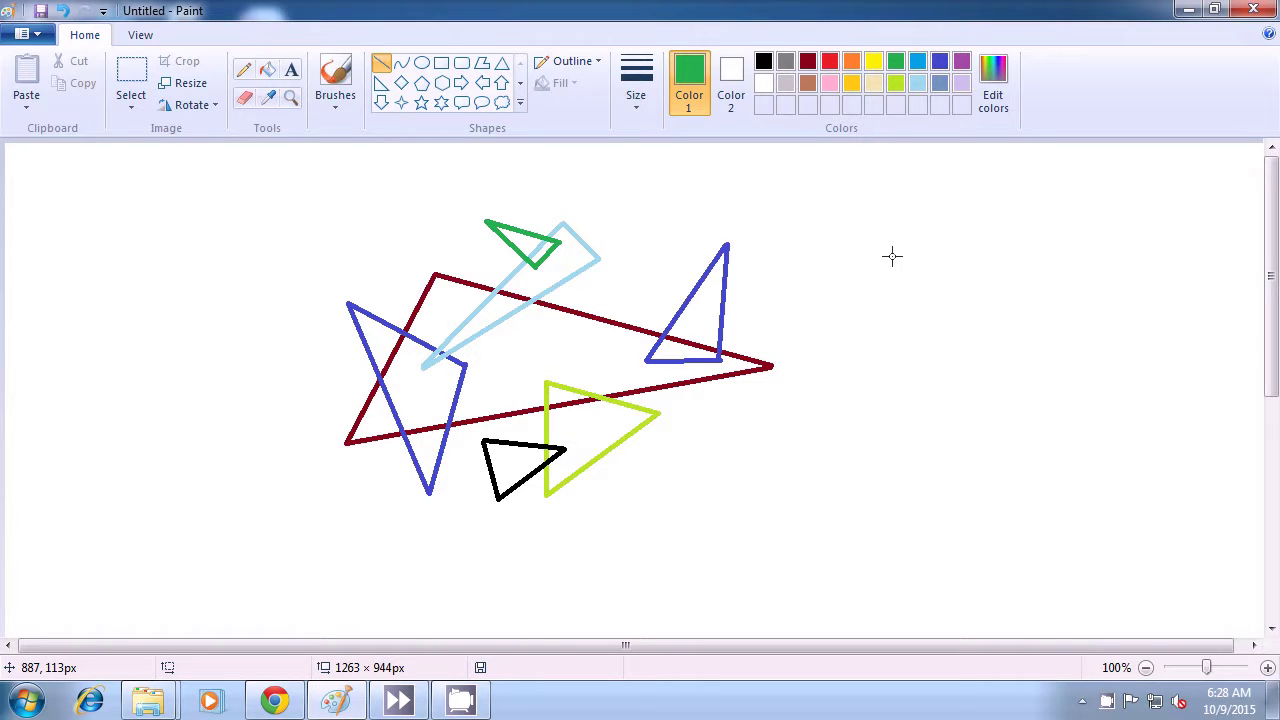
Draw a small dark red triangle from three joined lines, overlapping the large dark red triangle's lower-left corner and the left indigo triangle.
click(808, 63)
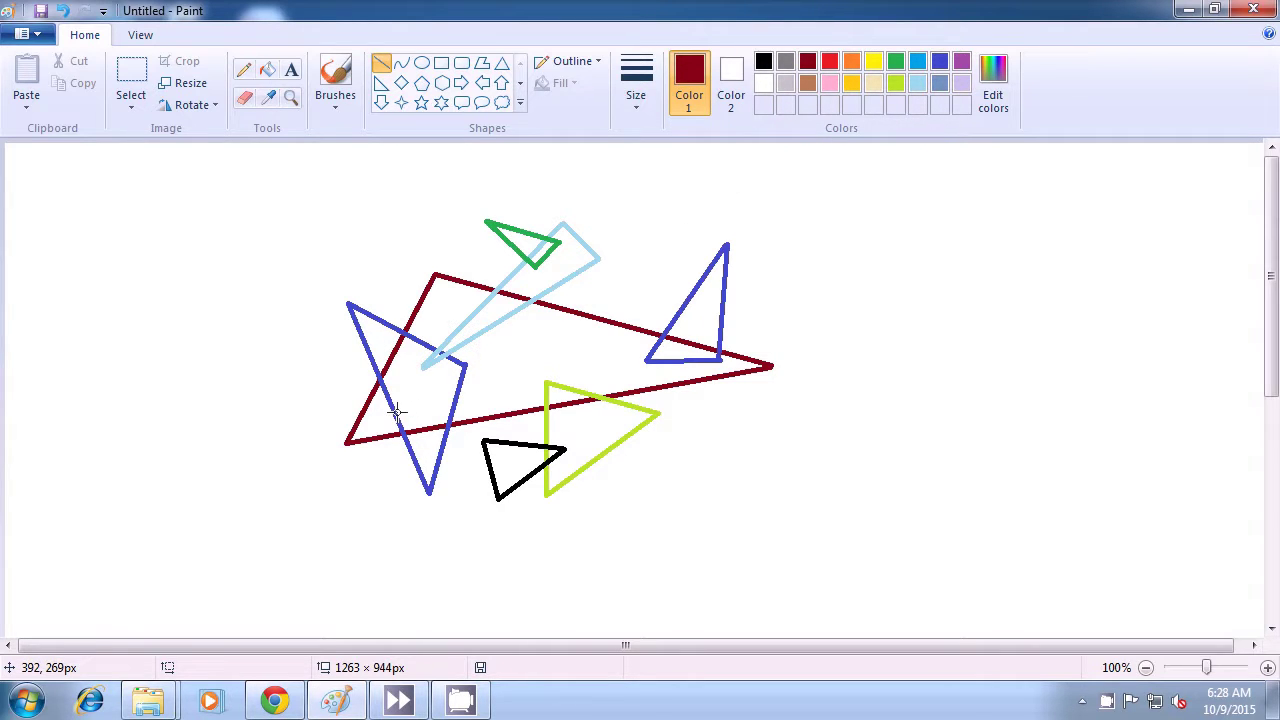
drag(397, 375, 428, 444)
click(366, 463)
drag(398, 376, 340, 474)
click(310, 472)
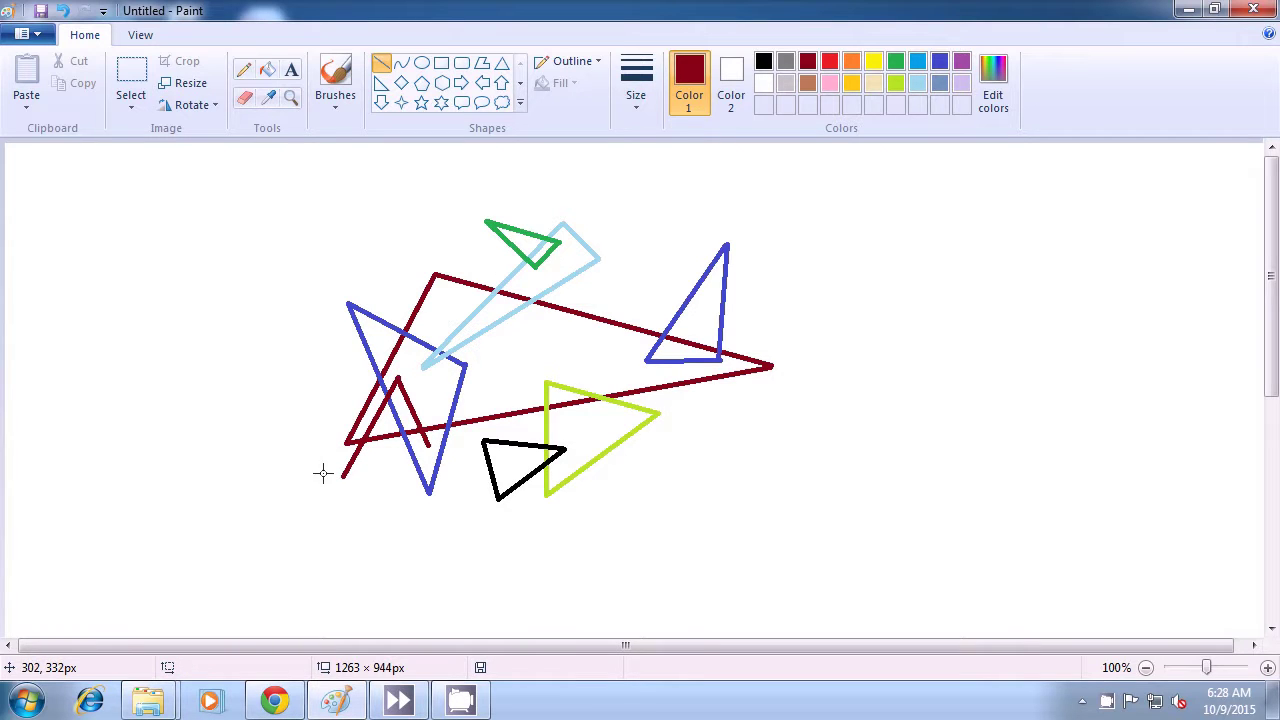
drag(343, 477, 428, 446)
click(775, 467)
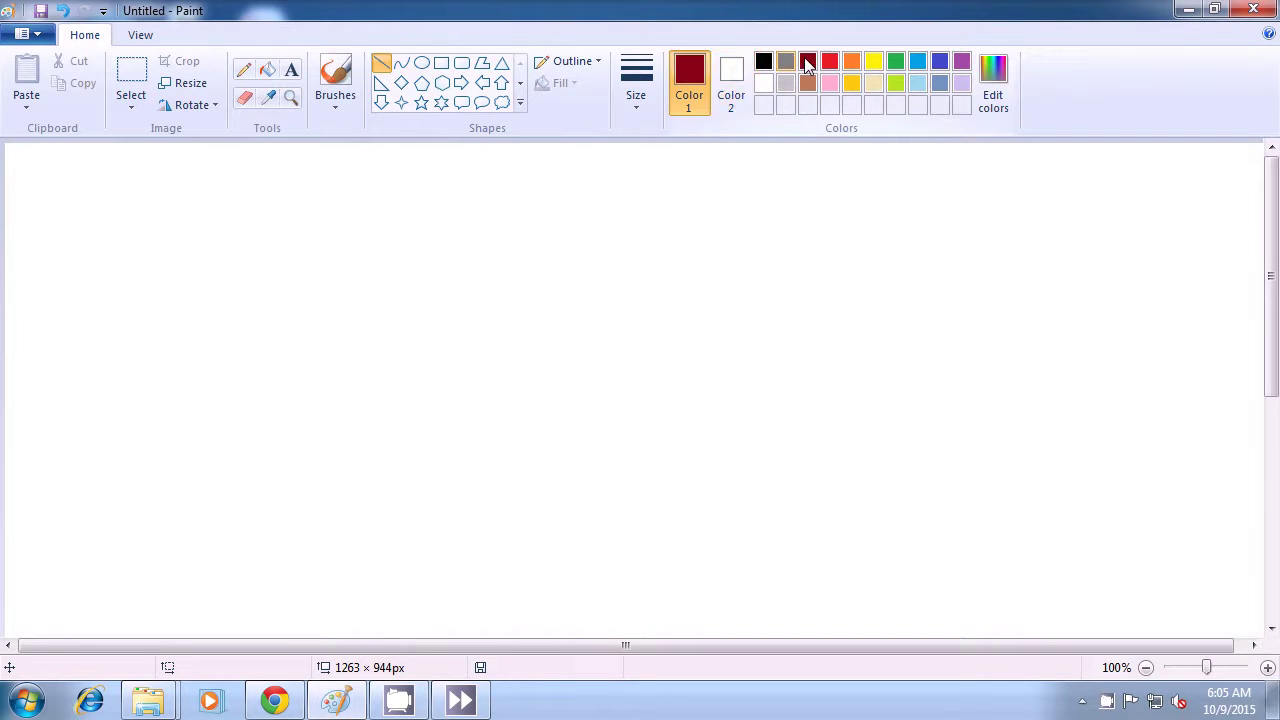
Draw a green zigzag of three joined lines near the blank canvas's upper-left corner, with a first line of about 86 × 129 px.
click(895, 62)
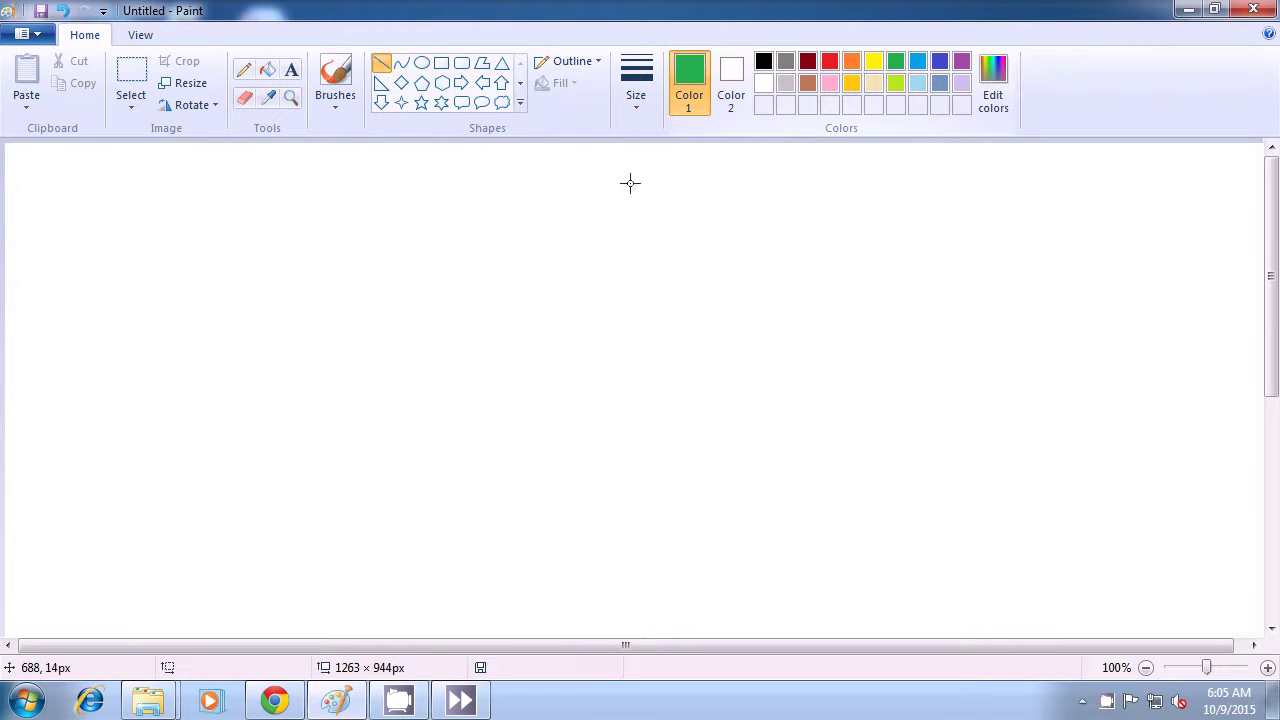
drag(52, 316, 138, 186)
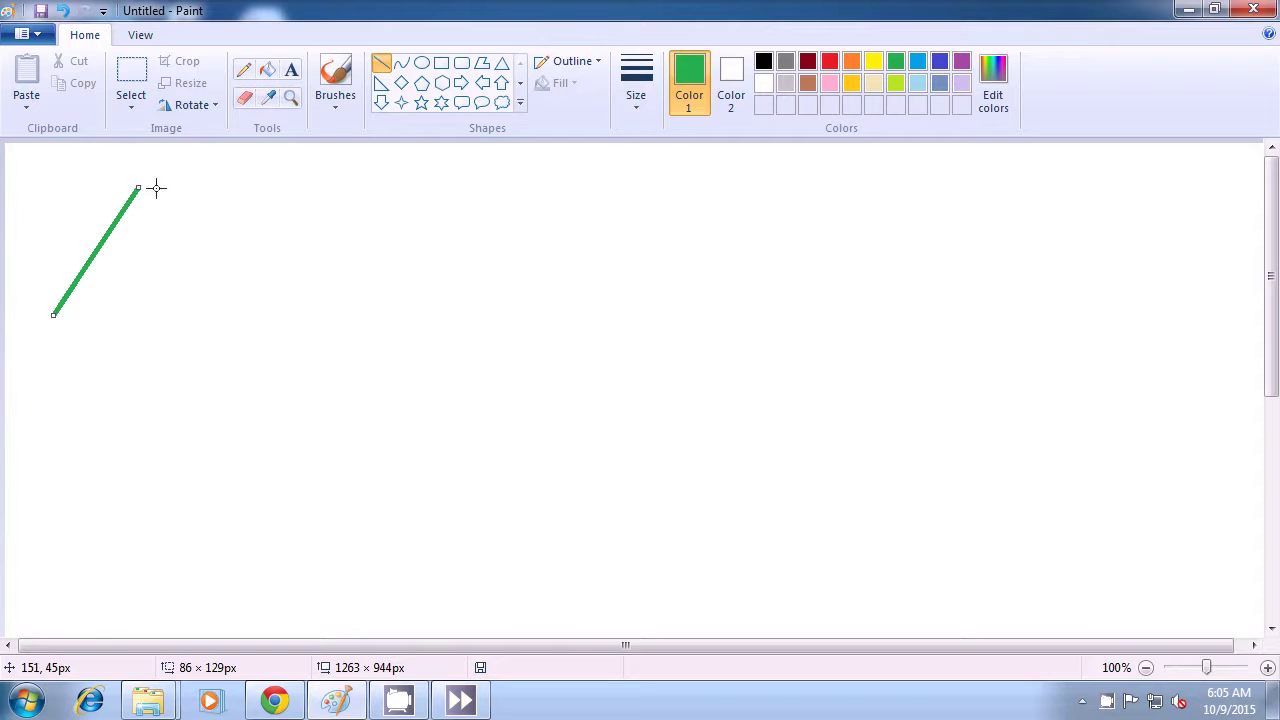
click(177, 189)
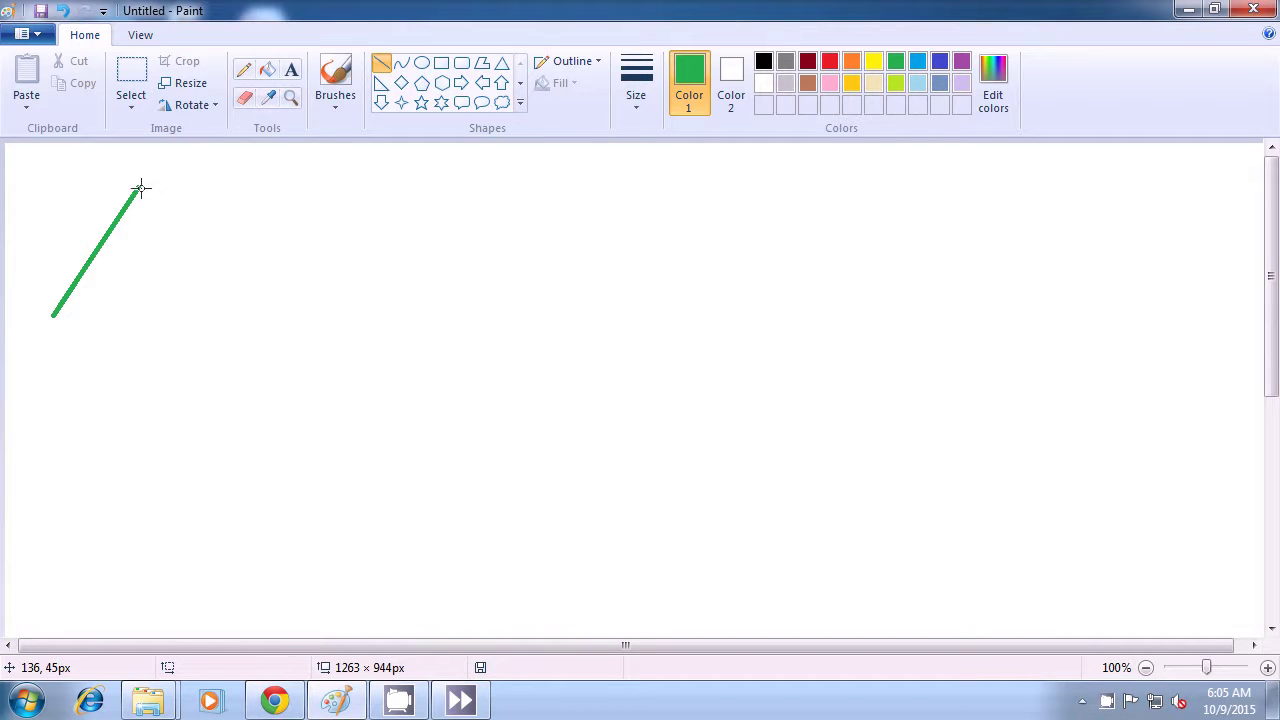
mouse_move(139, 186)
mouse_down()
mouse_move(186, 269)
mouse_move(223, 298)
mouse_up()
click(283, 288)
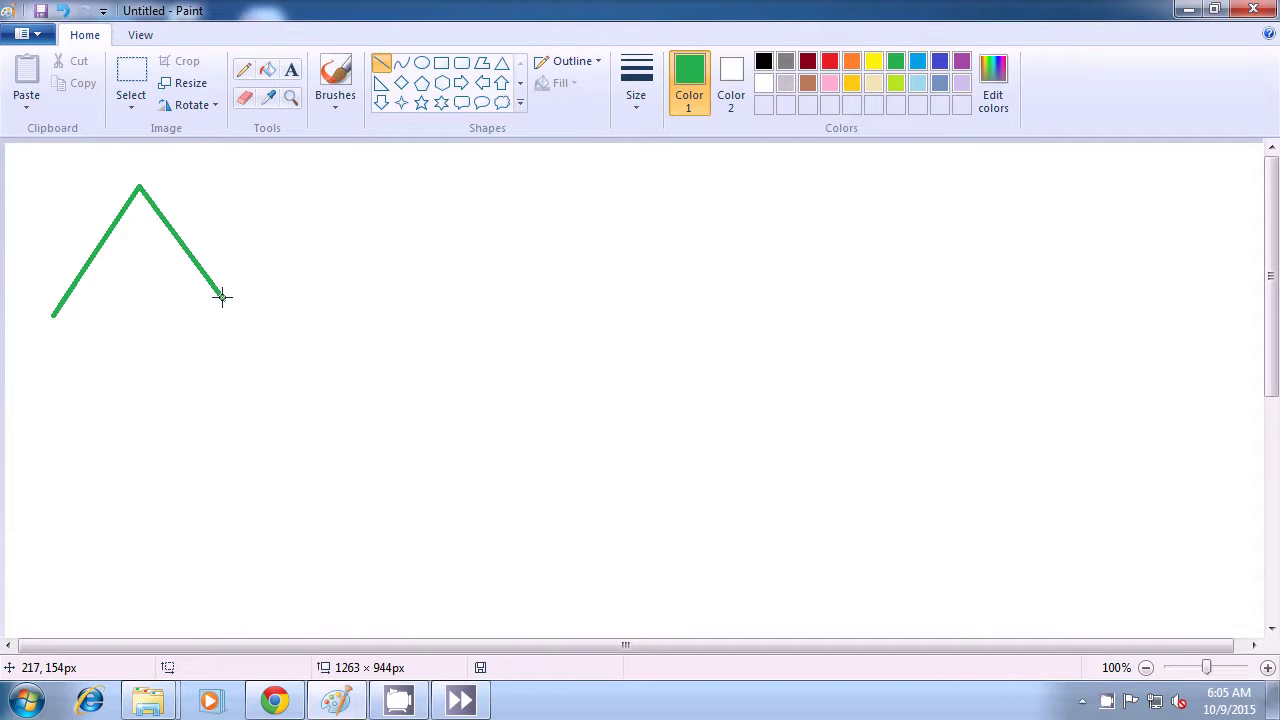
drag(223, 298, 302, 186)
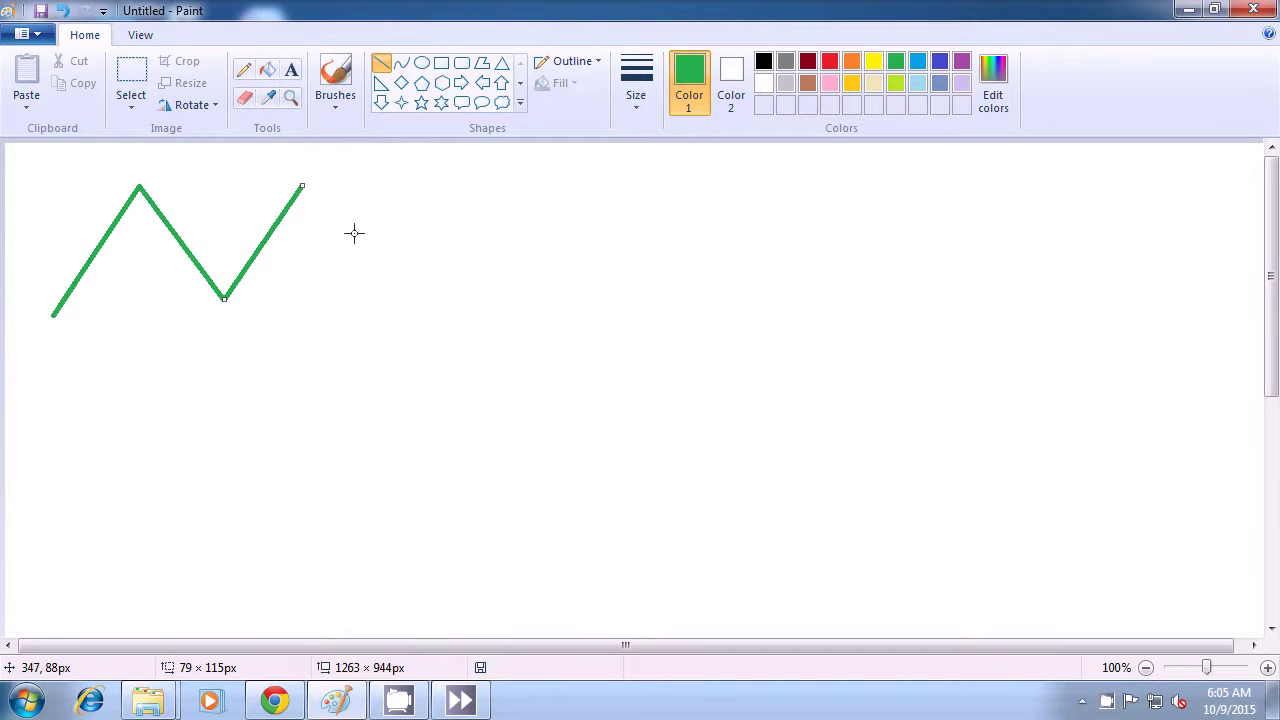